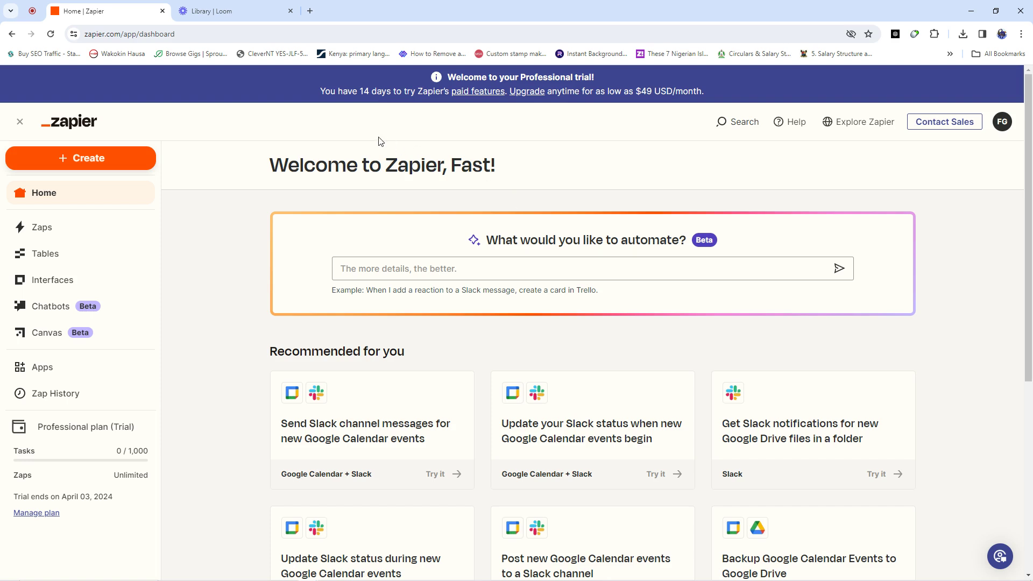
Create a new Zap from the Create menu, then zoom the canvas out and back in
{"action": "left_click", "coordinate": [56, 160]}
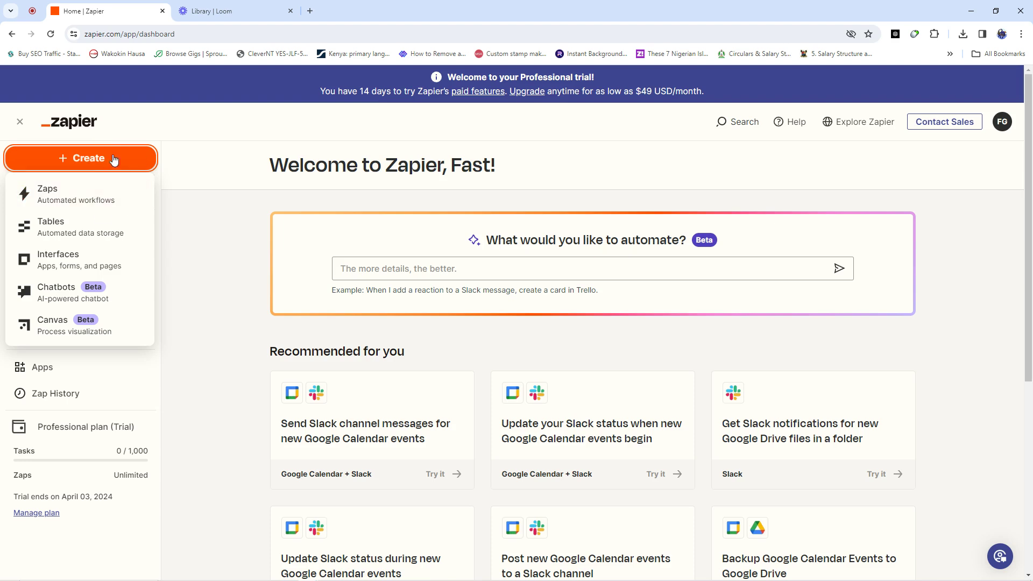
{"action": "left_click", "coordinate": [48, 197]}
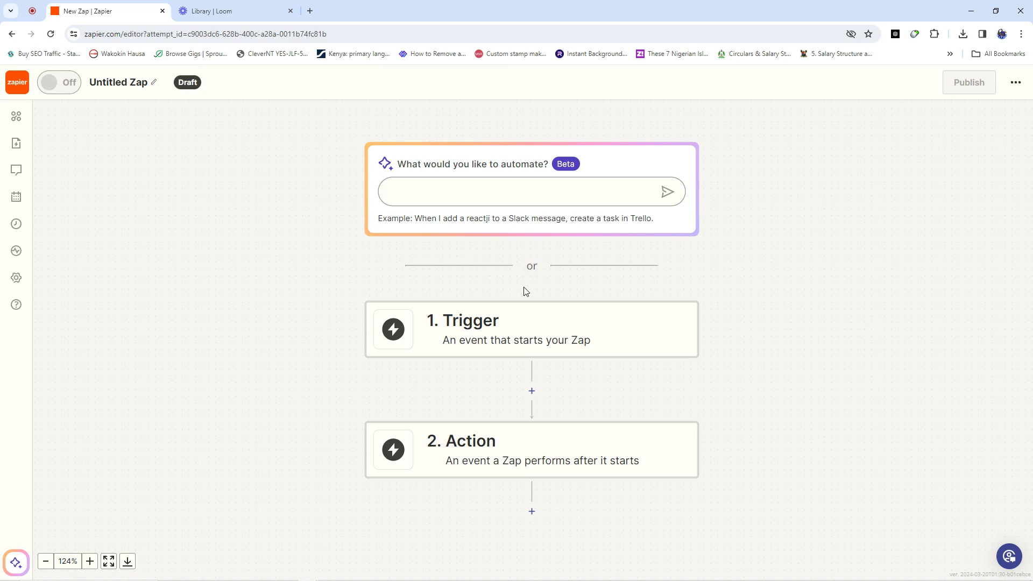
{"action": "left_click", "coordinate": [45, 563]}
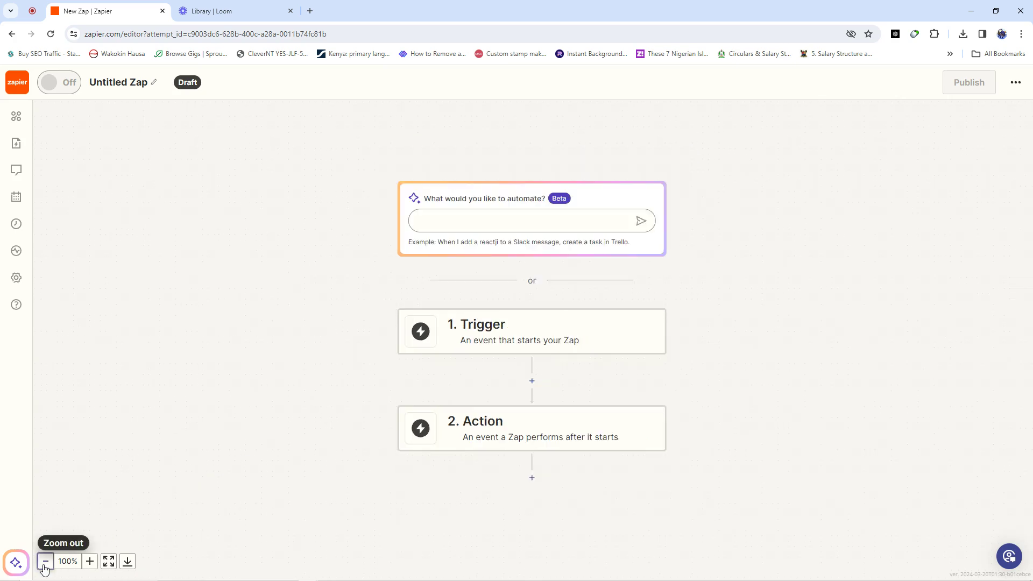
{"action": "left_click", "coordinate": [45, 563]}
{"action": "left_click", "coordinate": [89, 561]}
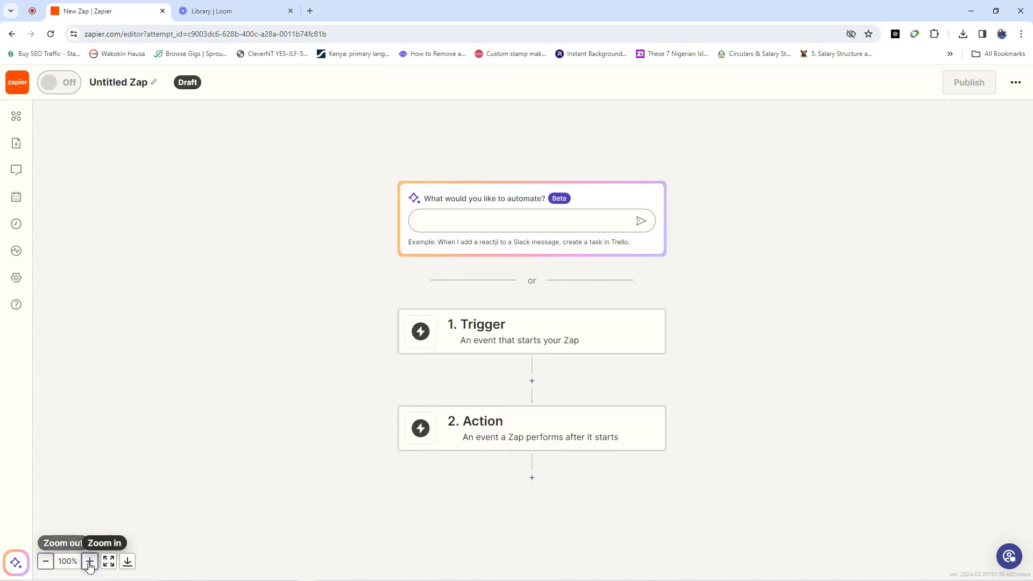
{"action": "left_click", "coordinate": [89, 561]}
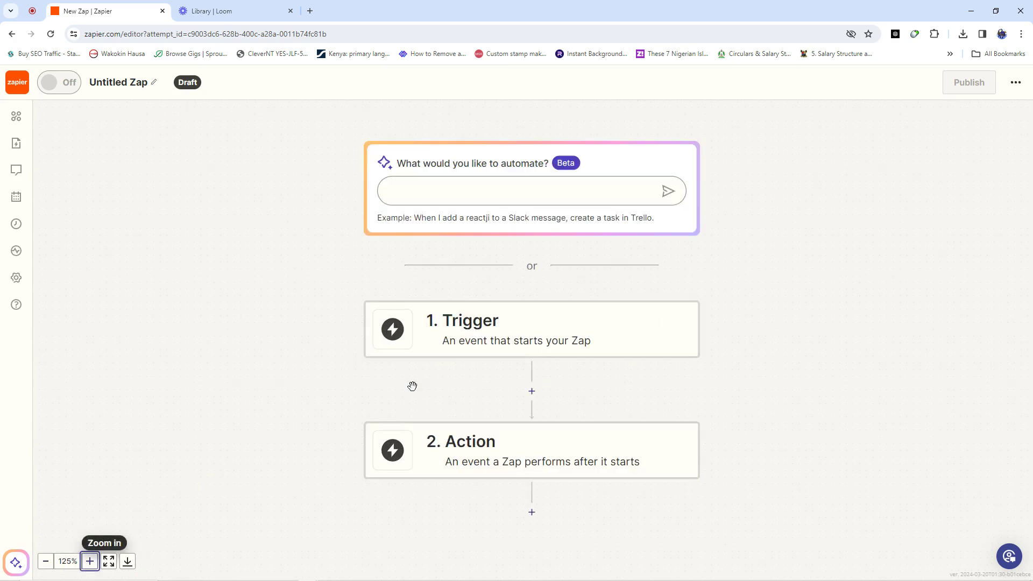
Open the Change trigger app picker from the 1. Trigger card
{"action": "left_click", "coordinate": [459, 337]}
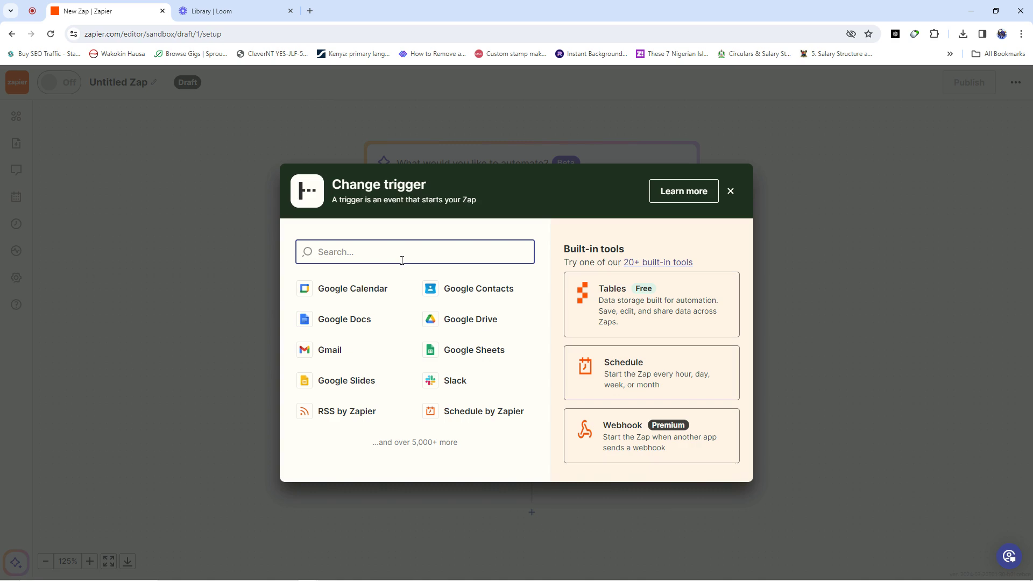
Make Google Drive's New File event the Zap trigger and continue to account setup
{"action": "left_click", "coordinate": [468, 321]}
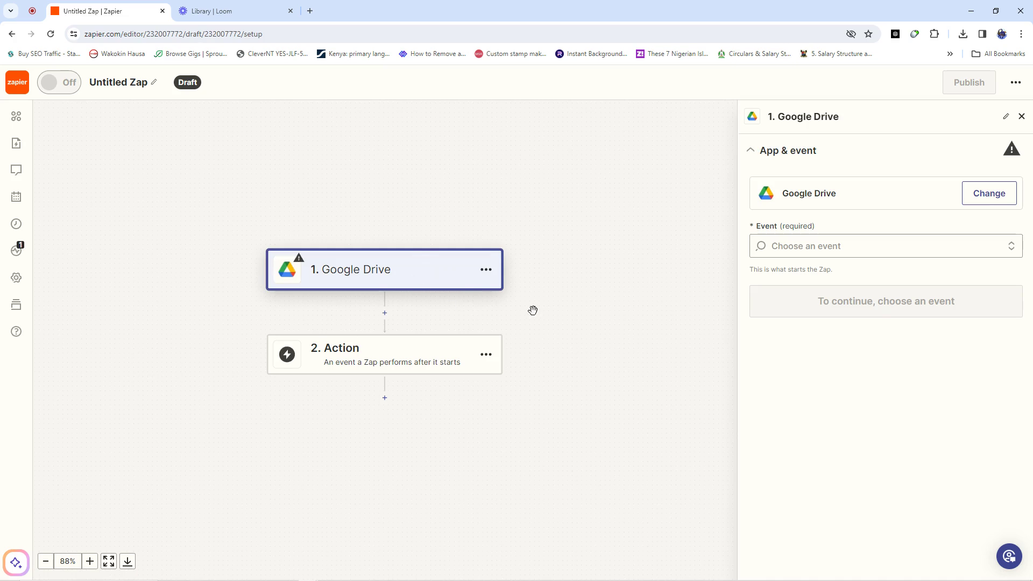
{"action": "left_click", "coordinate": [796, 246]}
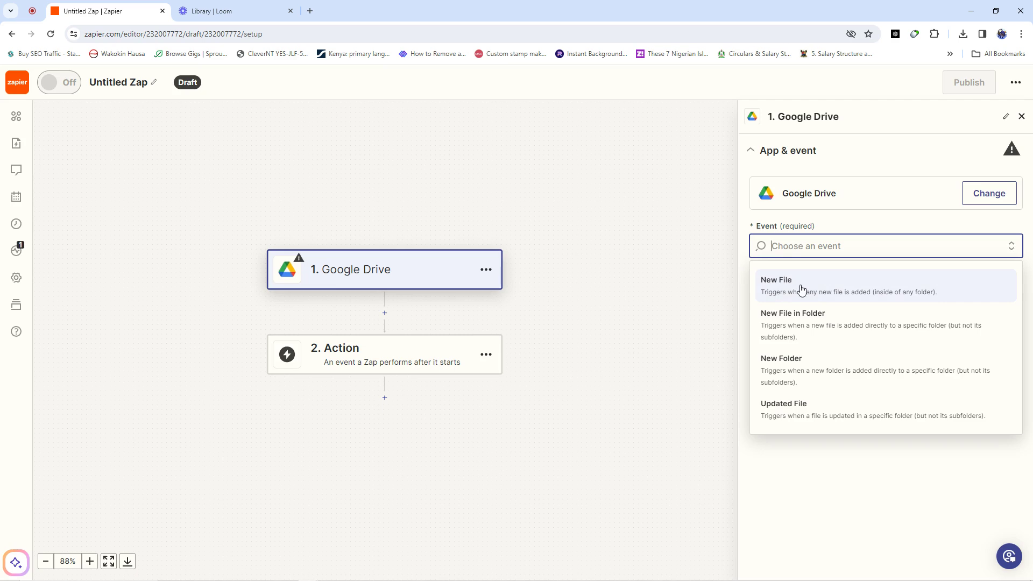
{"action": "left_click", "coordinate": [801, 291]}
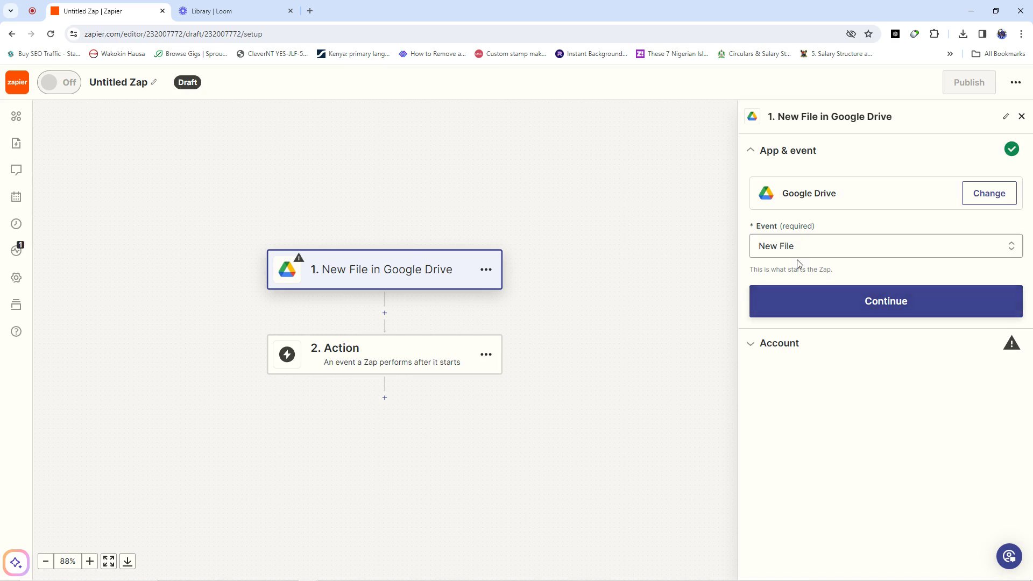
{"action": "left_click", "coordinate": [877, 302]}
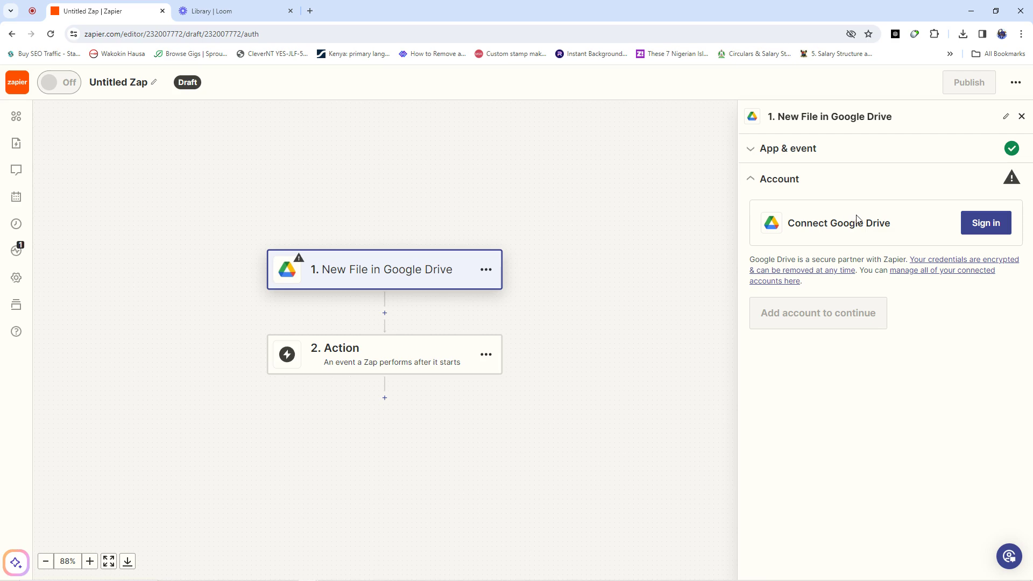
Sign in with a Google account and allow Zapier access to Google Drive
{"action": "left_click", "coordinate": [984, 228]}
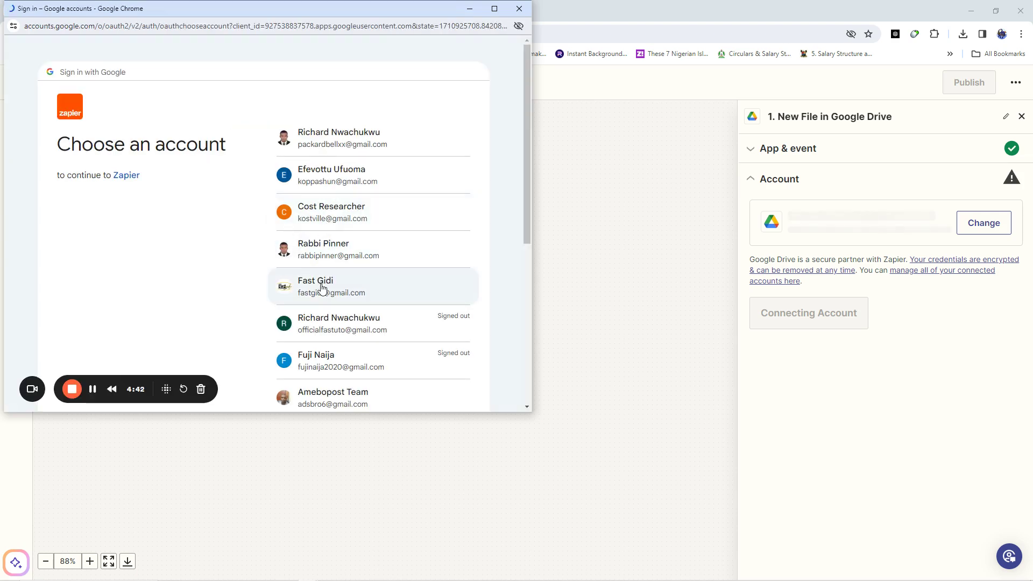
{"action": "scroll", "coordinate": [340, 264], "scroll_direction": "down", "scroll_amount": 3}
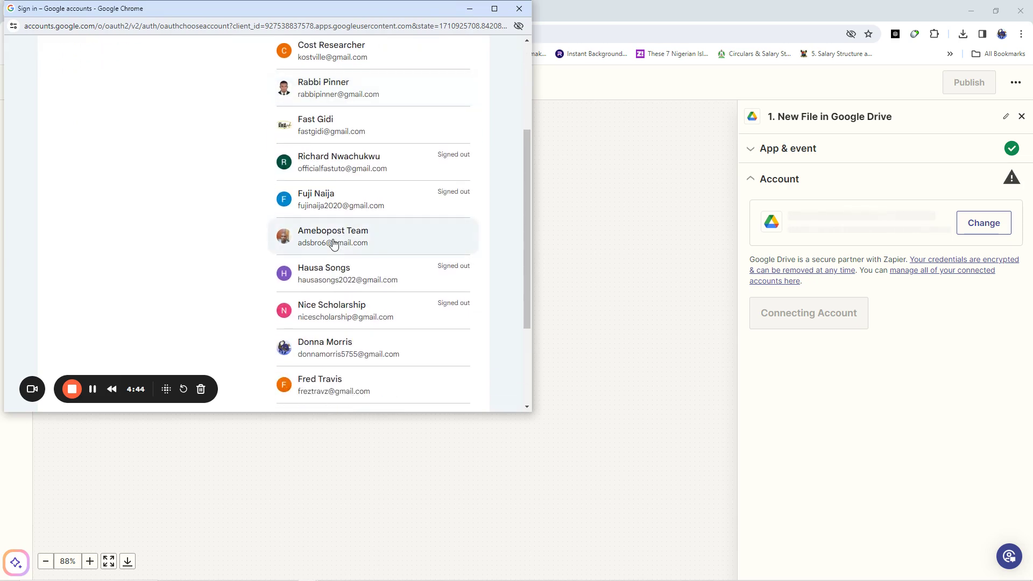
{"action": "left_click", "coordinate": [333, 241]}
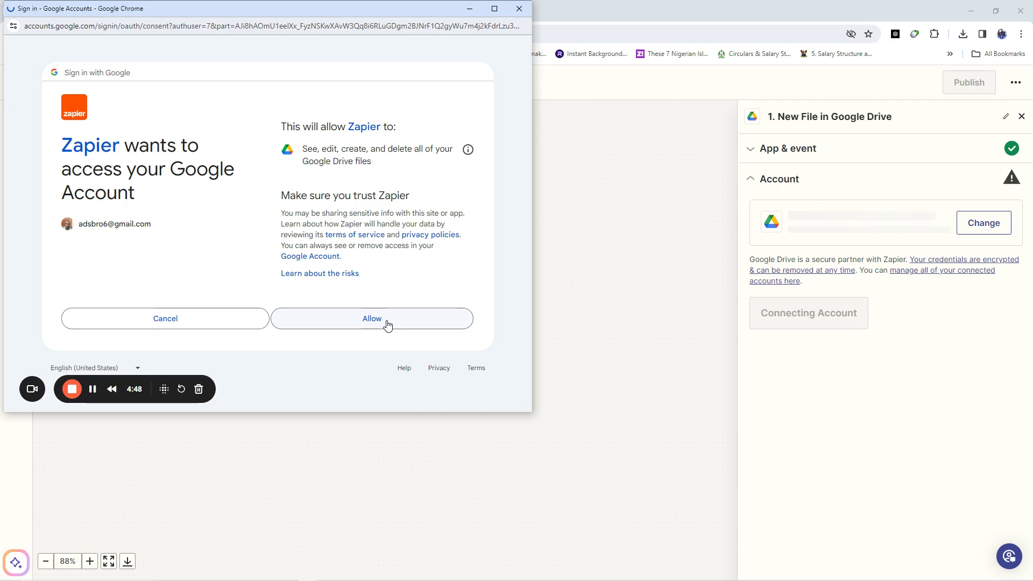
{"action": "left_click", "coordinate": [407, 311]}
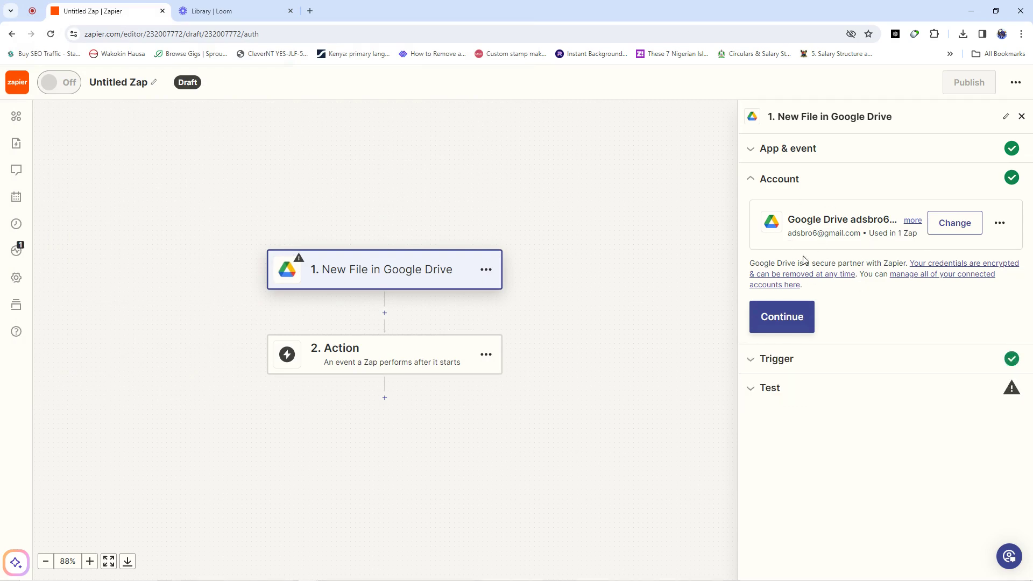
Set the trigger to watch My Google Drive for new files
{"action": "left_click", "coordinate": [784, 321]}
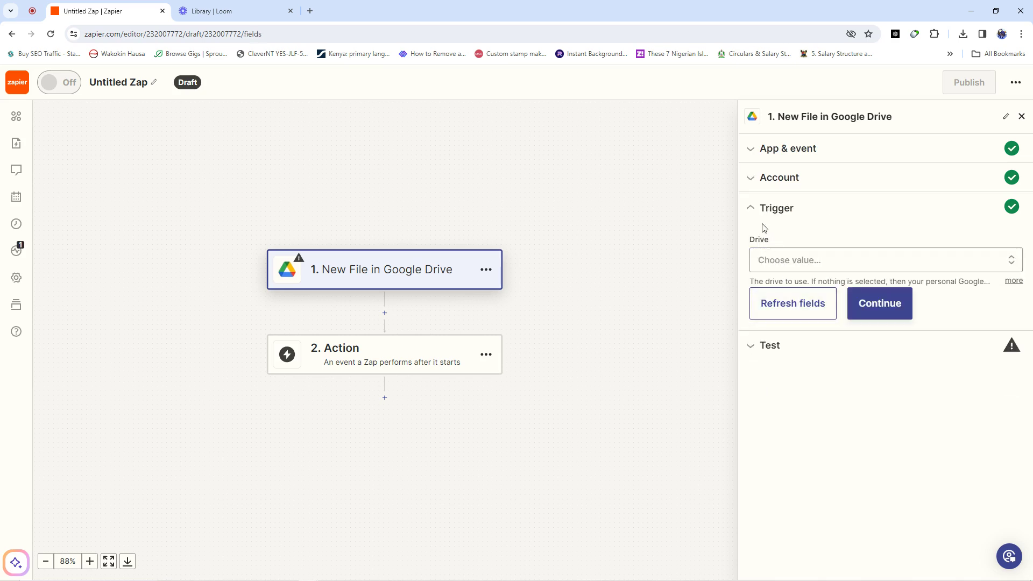
{"action": "left_click", "coordinate": [774, 262]}
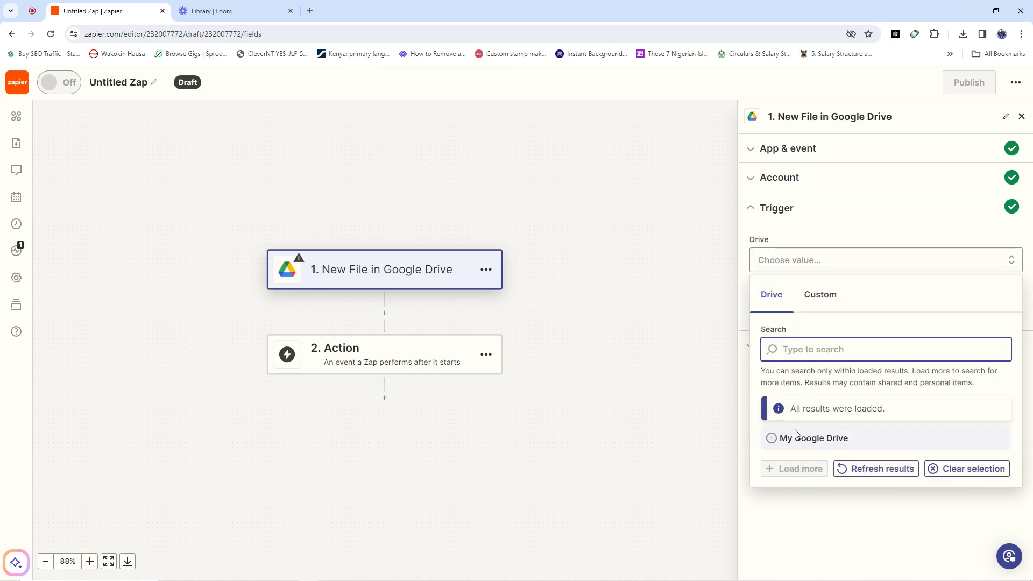
{"action": "left_click", "coordinate": [813, 298]}
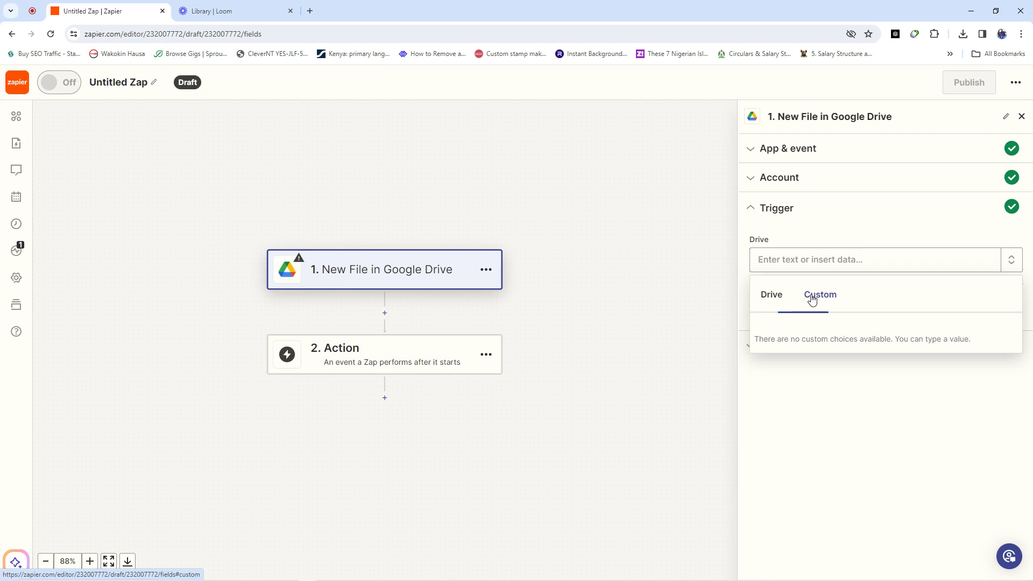
{"action": "left_click", "coordinate": [777, 300]}
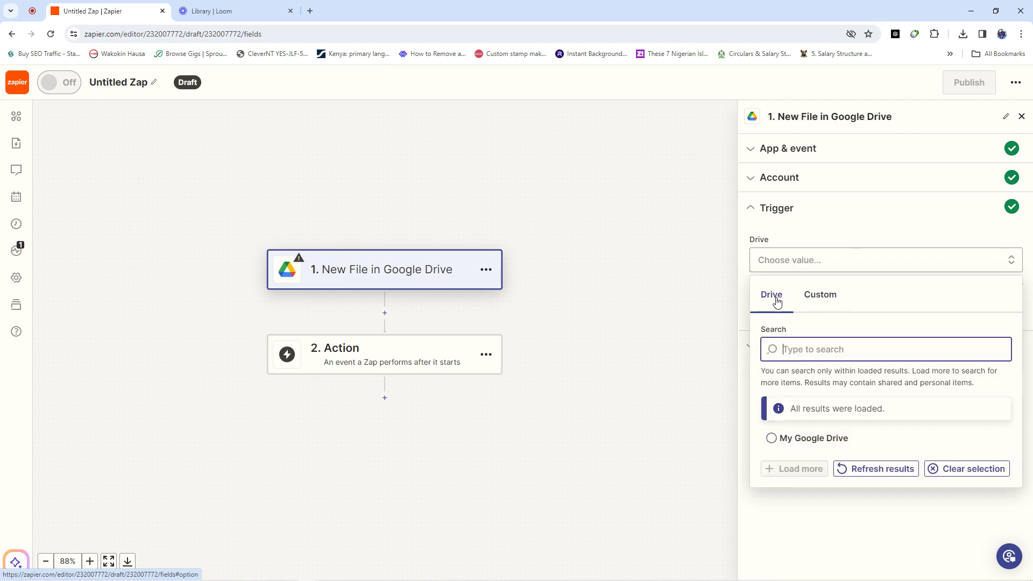
{"action": "left_click", "coordinate": [794, 440]}
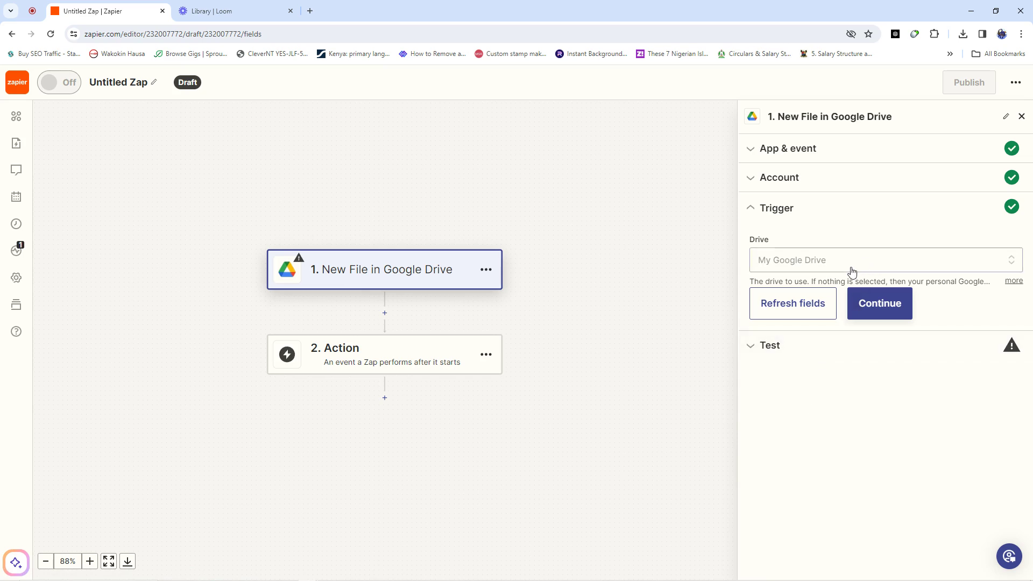
{"action": "left_click", "coordinate": [868, 301]}
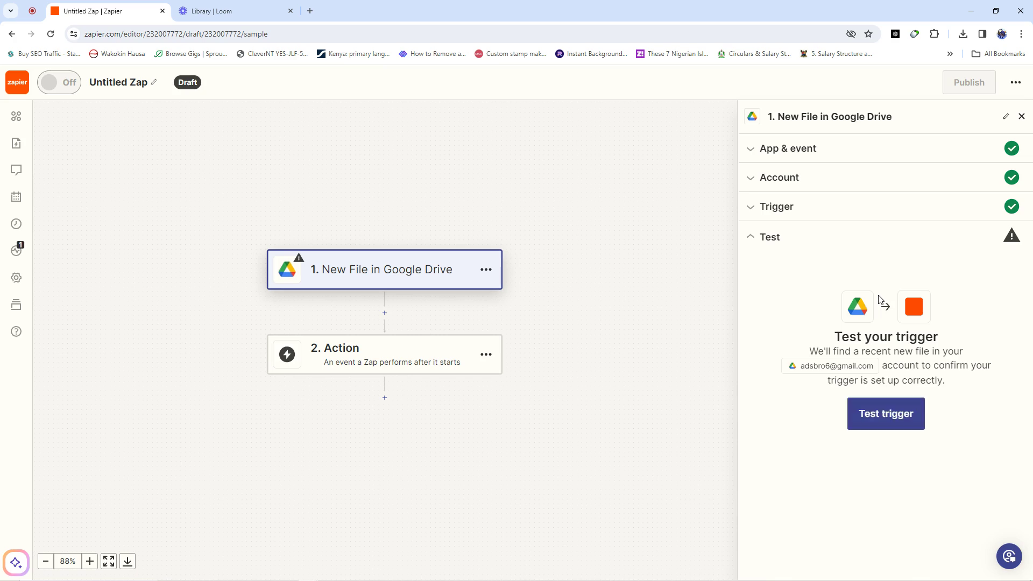
Test the trigger, pick New File C as the sample record, and continue
{"action": "left_click", "coordinate": [872, 422]}
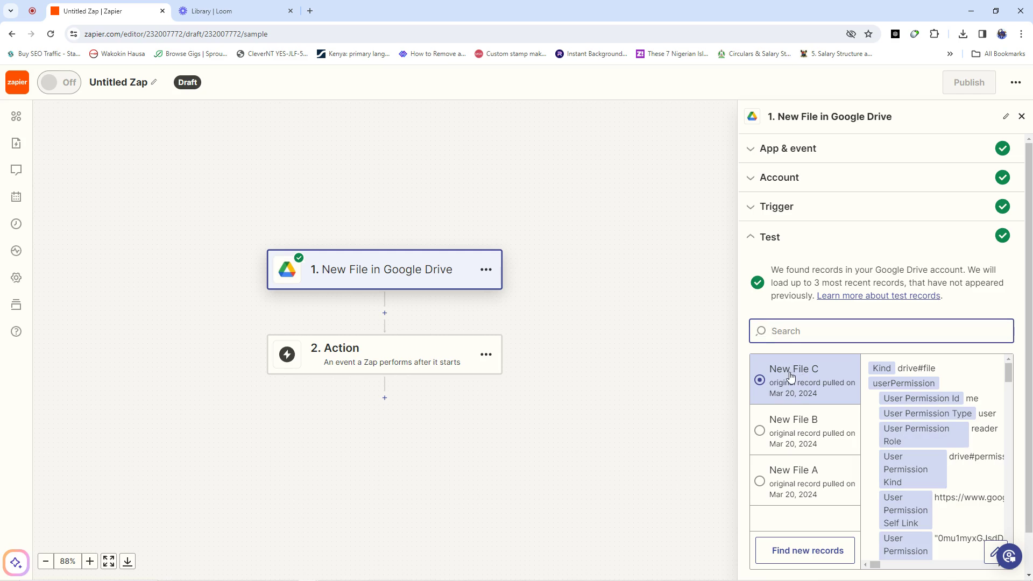
{"action": "scroll", "coordinate": [794, 377], "scroll_direction": "down", "scroll_amount": 1}
{"action": "left_click", "coordinate": [788, 398]}
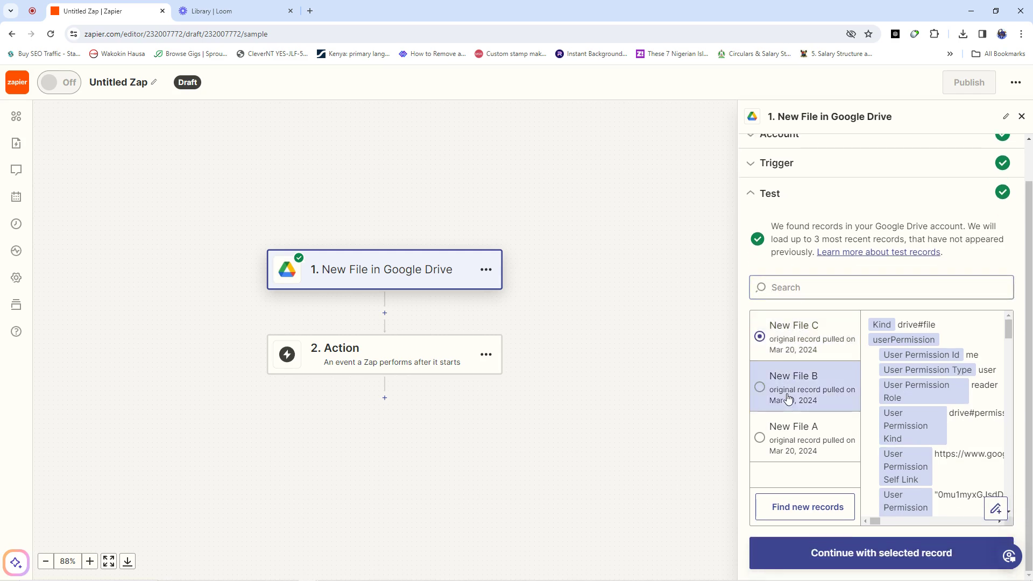
{"action": "left_click", "coordinate": [788, 433]}
{"action": "left_click", "coordinate": [760, 336]}
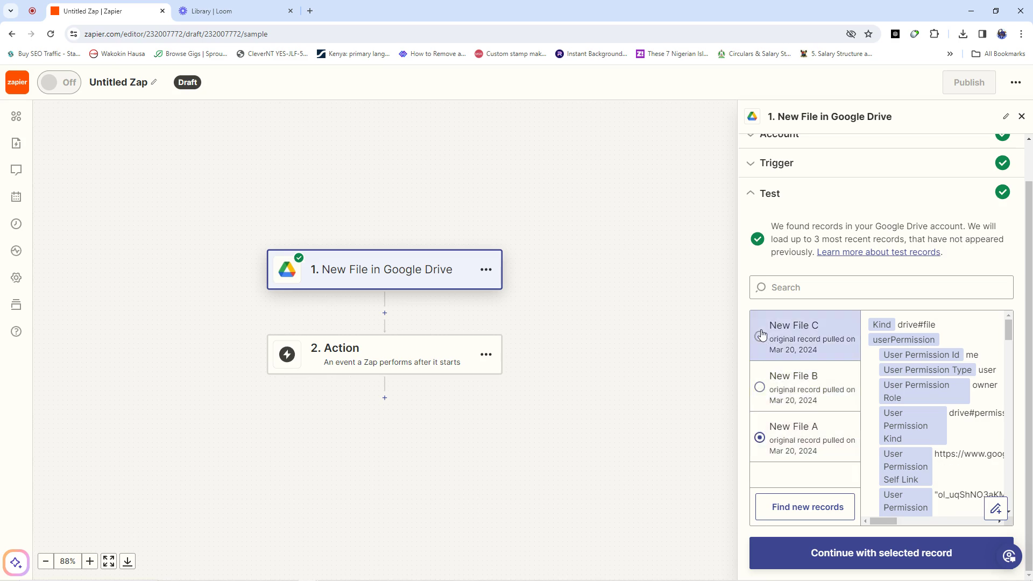
{"action": "scroll", "coordinate": [886, 453], "scroll_direction": "down", "scroll_amount": 5}
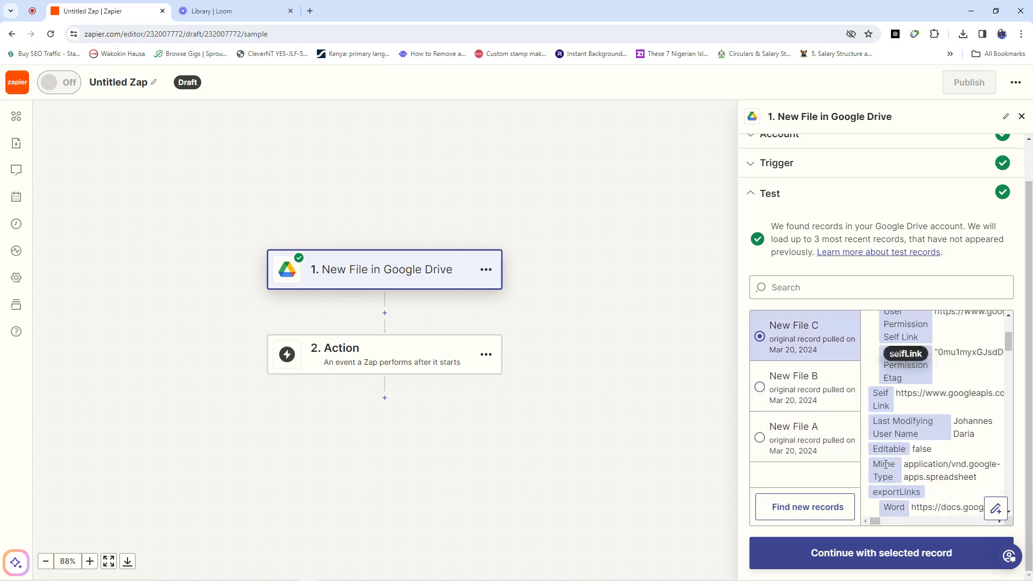
{"action": "left_click", "coordinate": [864, 552]}
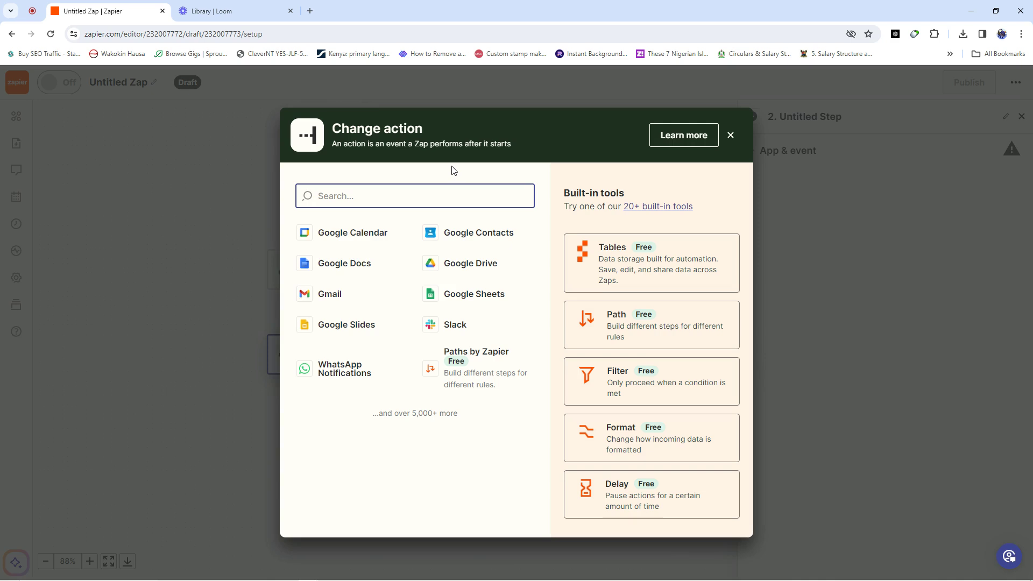
Set step 2 to WhatsApp Notifications with the Send Message event and continue
{"action": "left_click", "coordinate": [340, 372]}
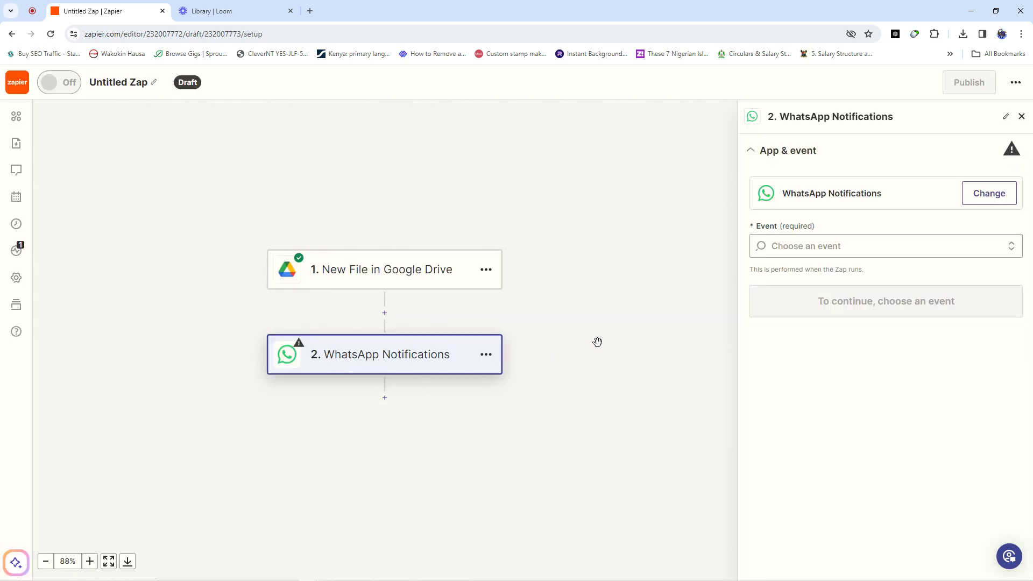
{"action": "left_click", "coordinate": [784, 243]}
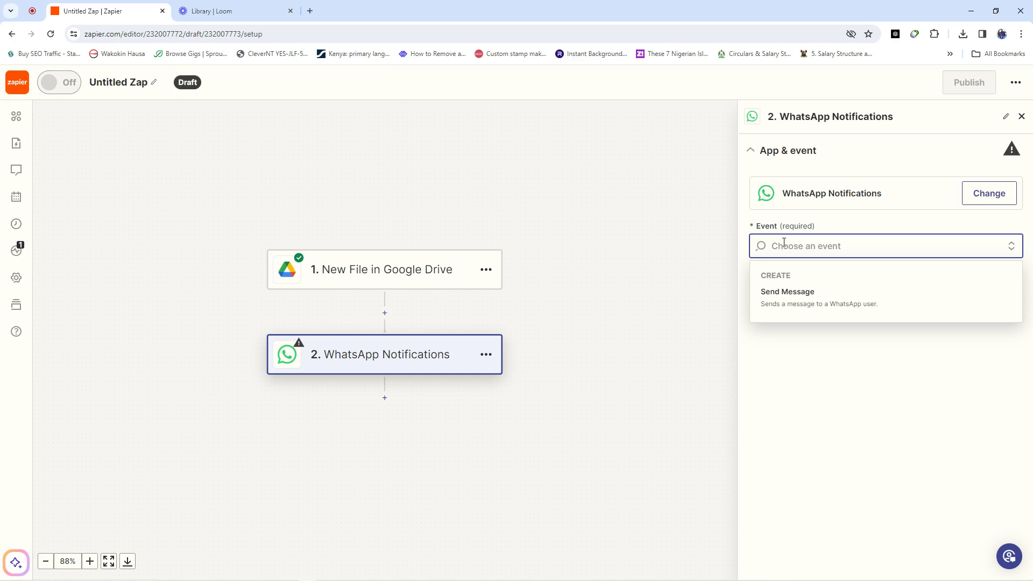
{"action": "left_click", "coordinate": [788, 305]}
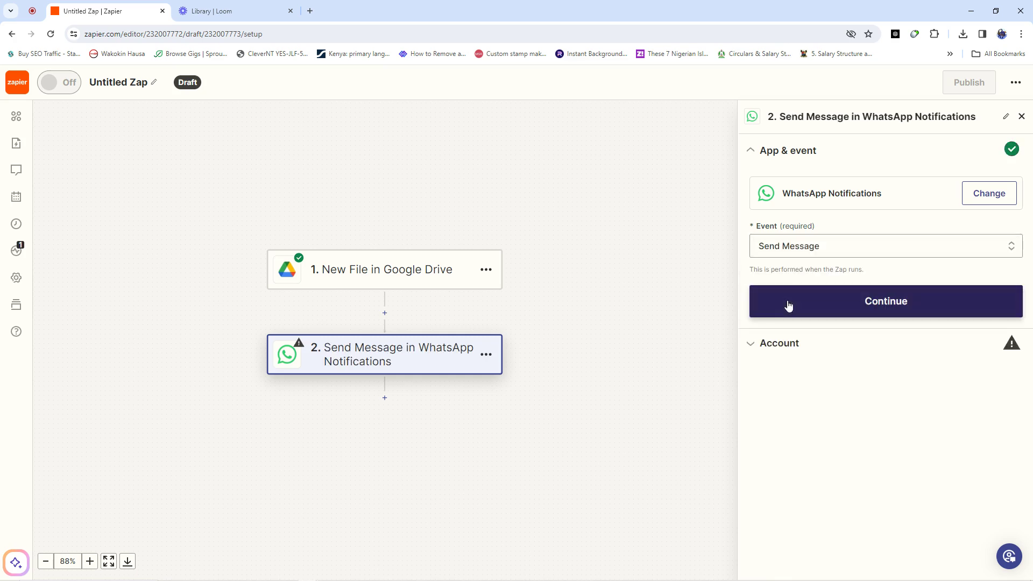
{"action": "left_click", "coordinate": [789, 305]}
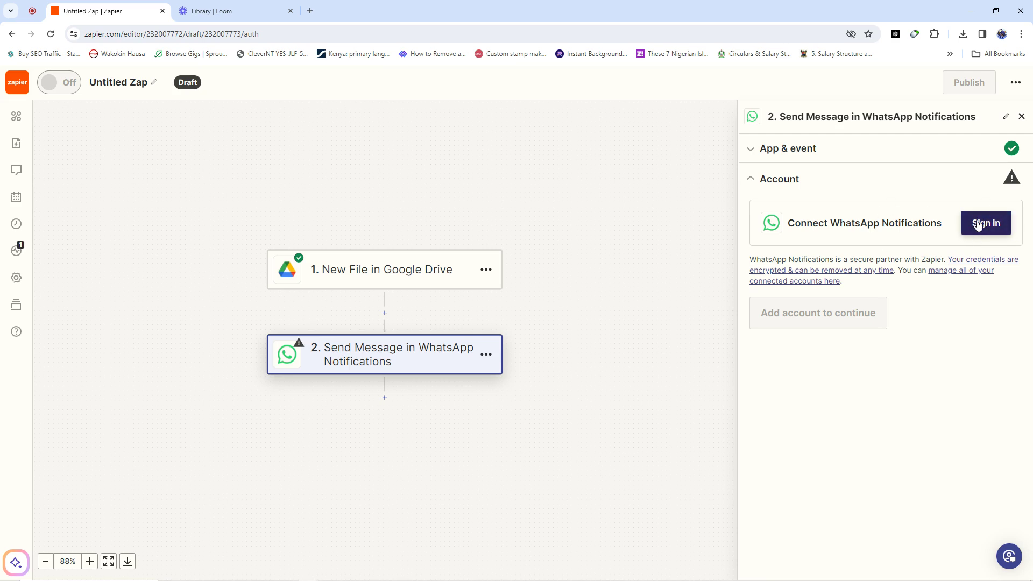
Open the WhatsApp Notifications sign-in window, centre it, and select the Phone Number field
{"action": "left_click", "coordinate": [979, 223]}
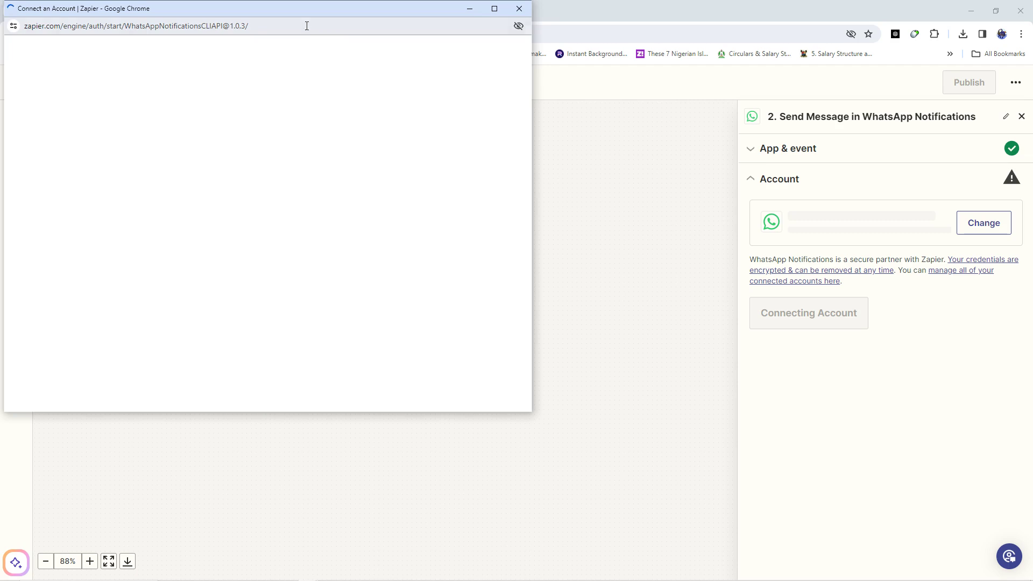
{"action": "left_click_drag", "start_coordinate": [303, 10], "coordinate": [401, 24]}
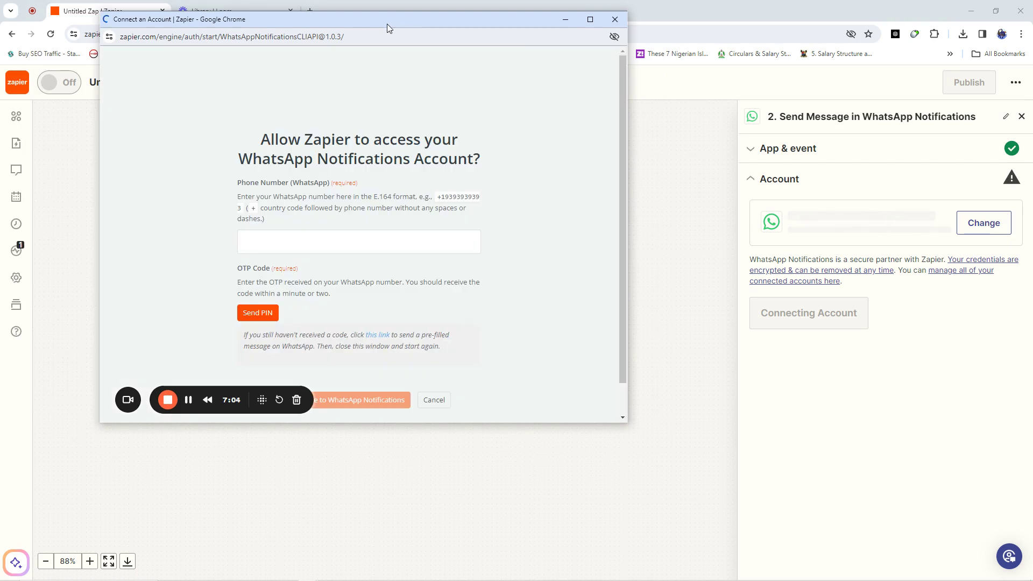
{"action": "left_click", "coordinate": [301, 240]}
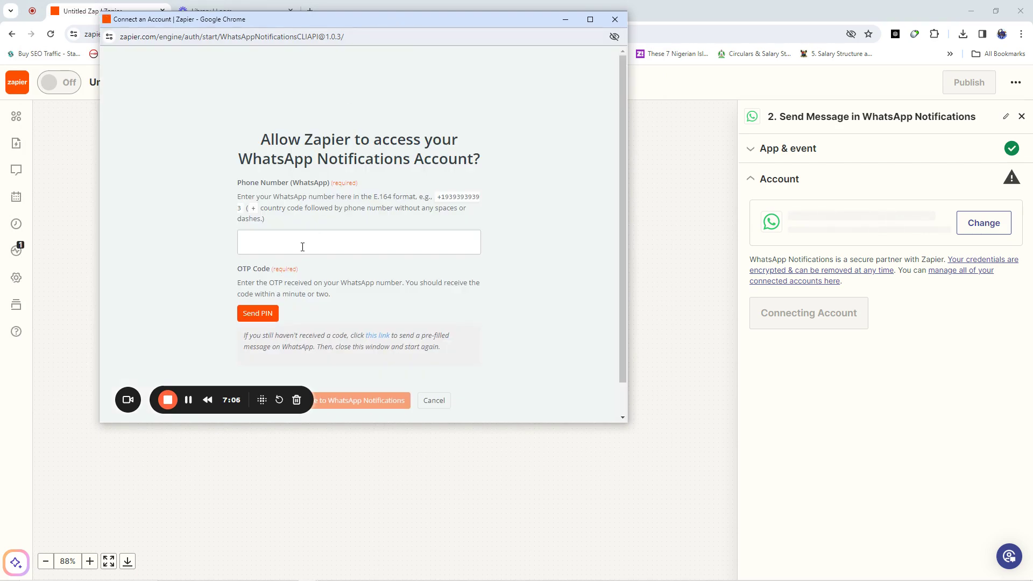
Paste the phone number from Notepad, replacing its leading 0 with +234
{"action": "mouse_move", "coordinate": [248, 575]}
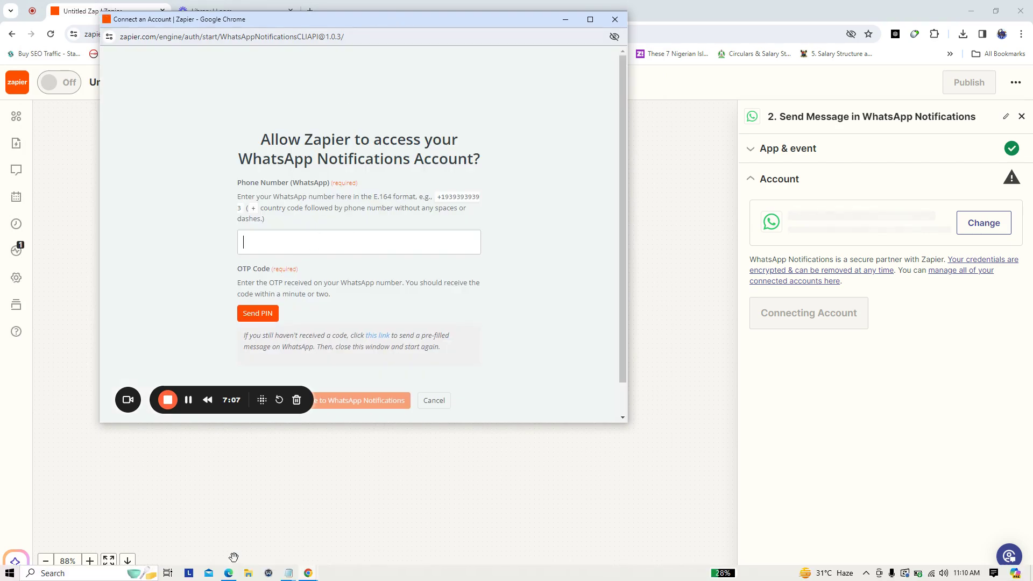
{"action": "left_click", "coordinate": [289, 573]}
{"action": "left_click", "coordinate": [330, 546]}
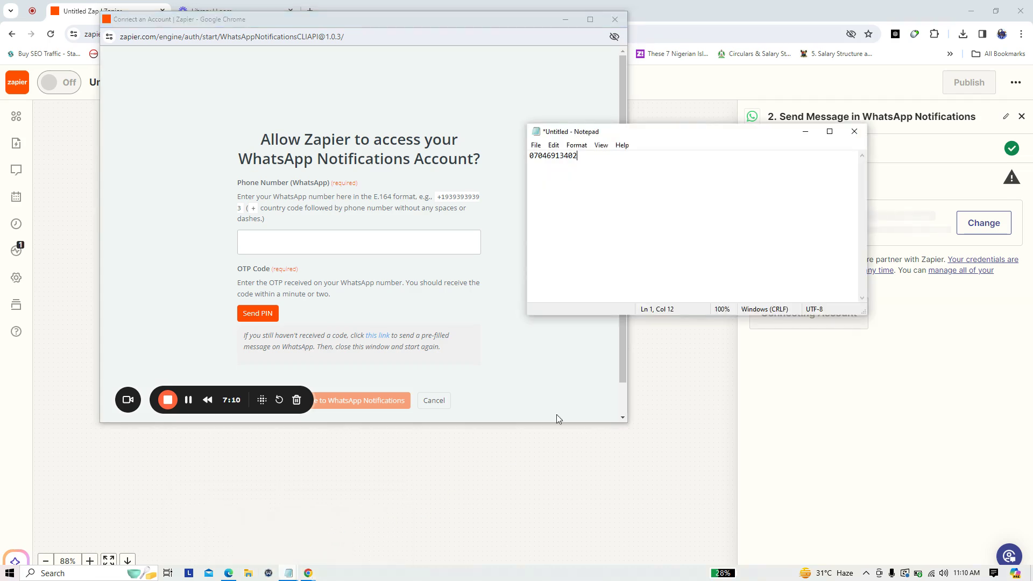
{"action": "left_click_drag", "start_coordinate": [593, 156], "coordinate": [526, 156]}
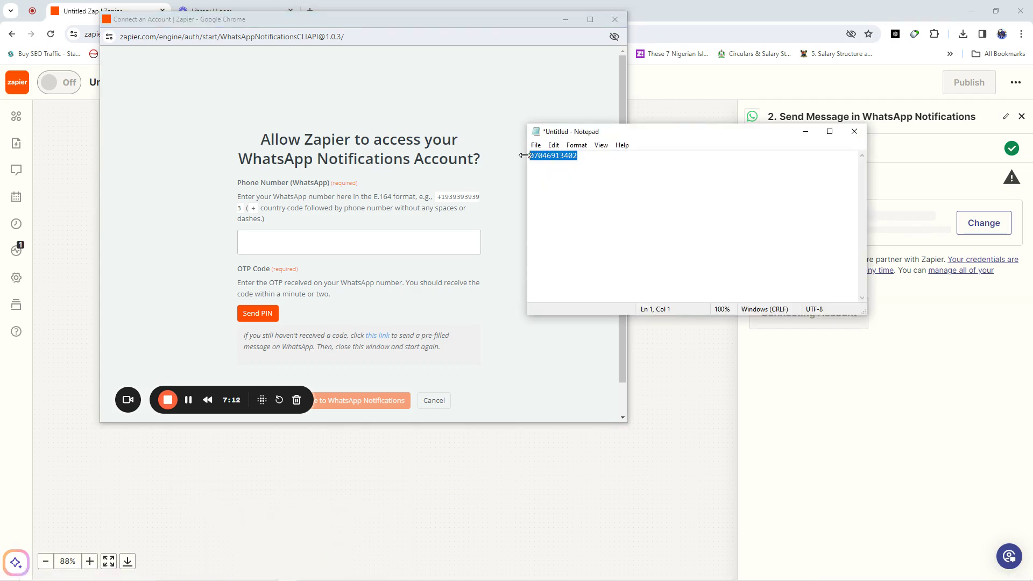
{"action": "key", "text": "ctrl+c"}
{"action": "left_click", "coordinate": [326, 239]}
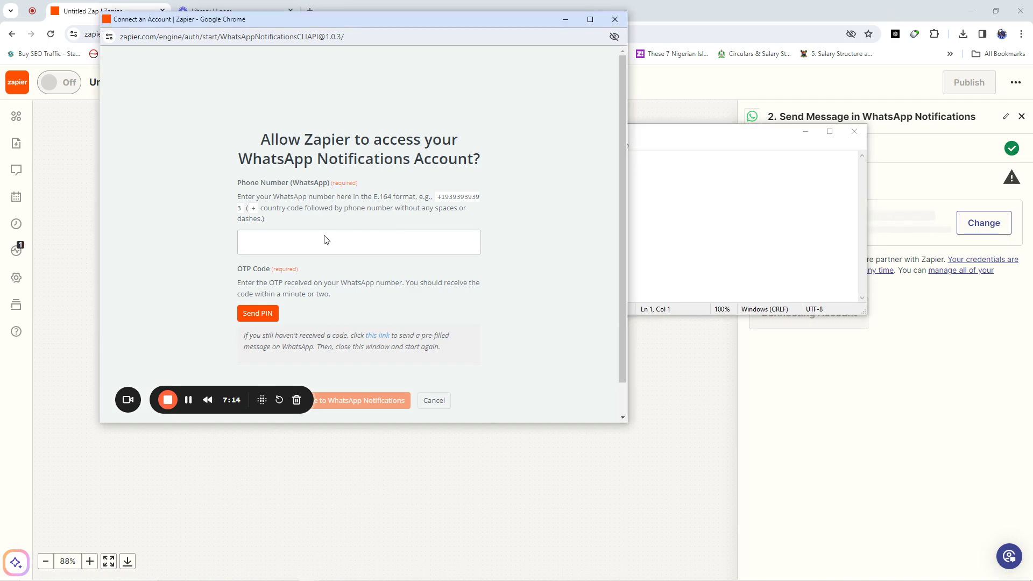
{"action": "key", "text": "ctrl+v"}
{"action": "left_click_drag", "start_coordinate": [247, 241], "coordinate": [238, 244]}
{"action": "type", "text": "+234"}
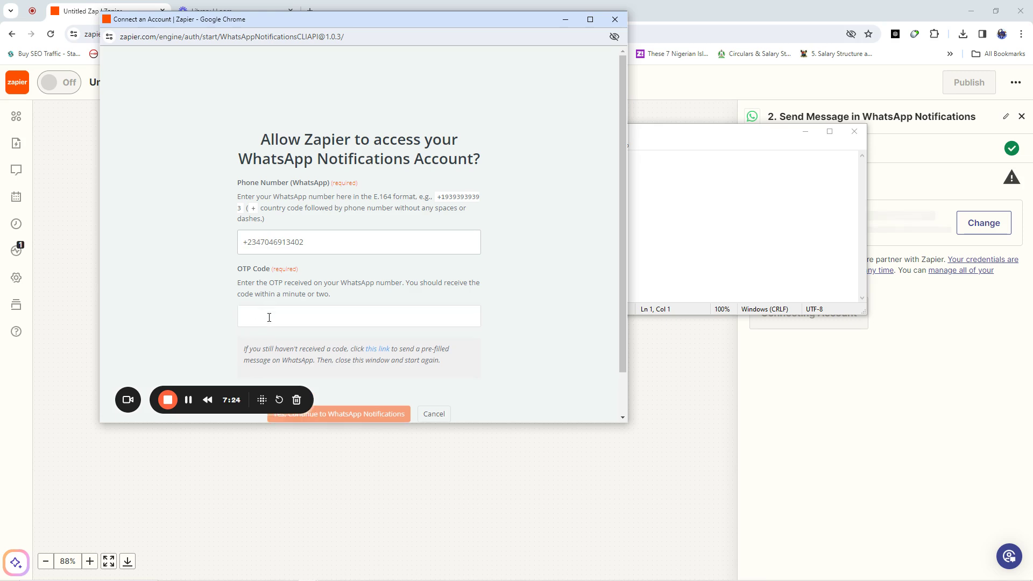
Enter the OTP code, confirm the WhatsApp connection, and minimize Notepad
{"action": "left_click", "coordinate": [278, 319]}
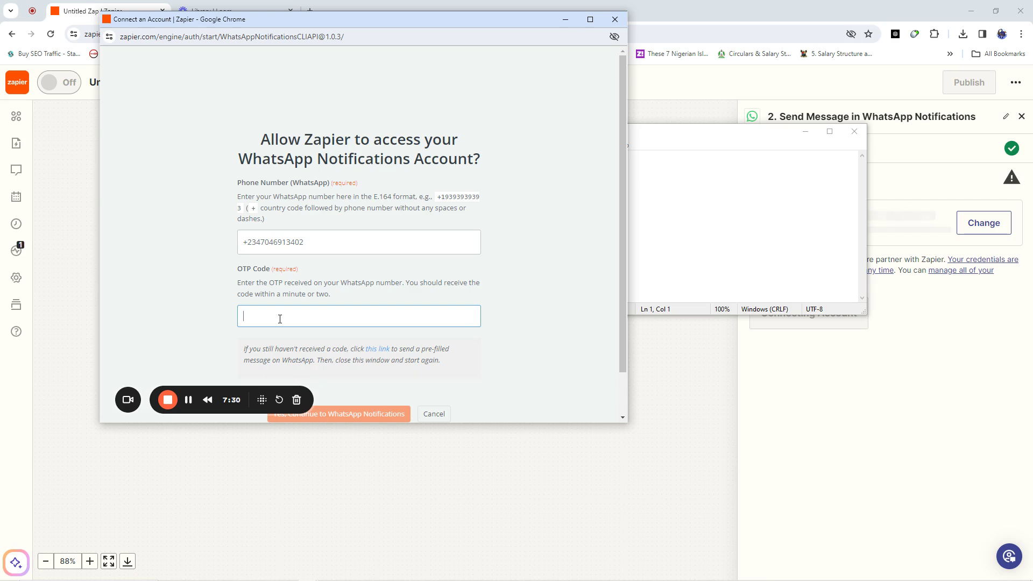
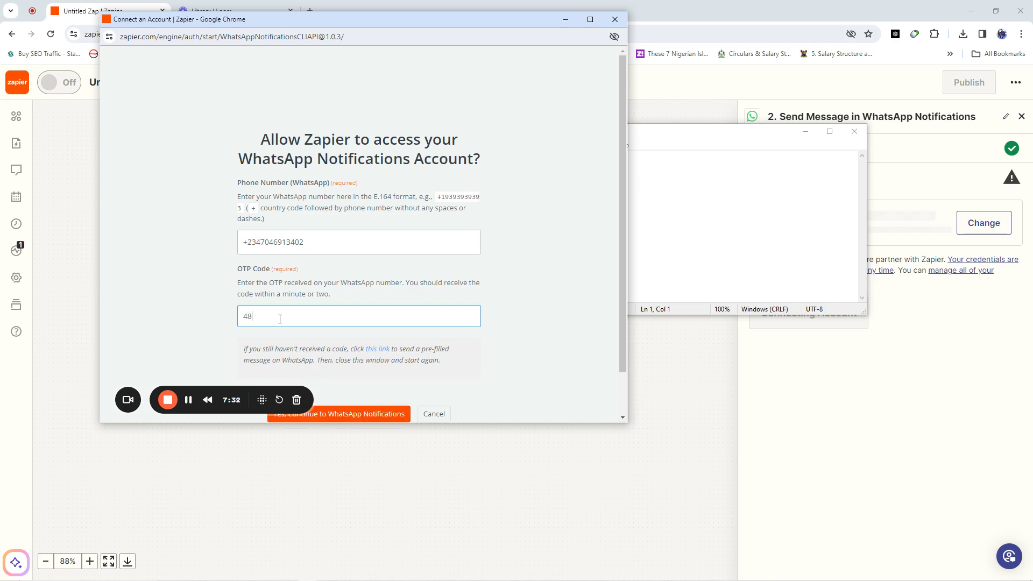
{"action": "left_click_drag", "start_coordinate": [227, 389], "coordinate": [265, 88]}
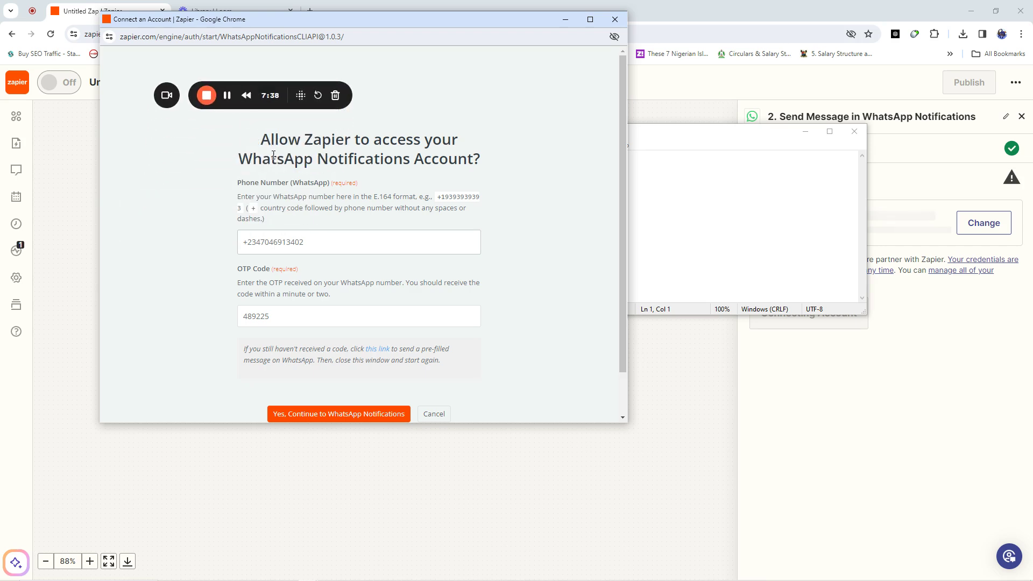
{"action": "left_click", "coordinate": [324, 417]}
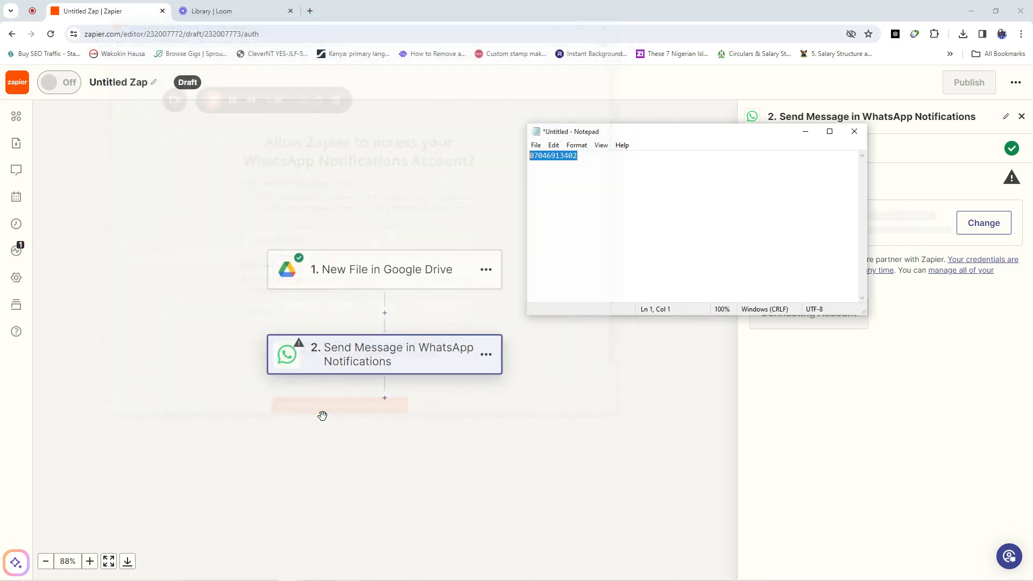
{"action": "left_click", "coordinate": [806, 132]}
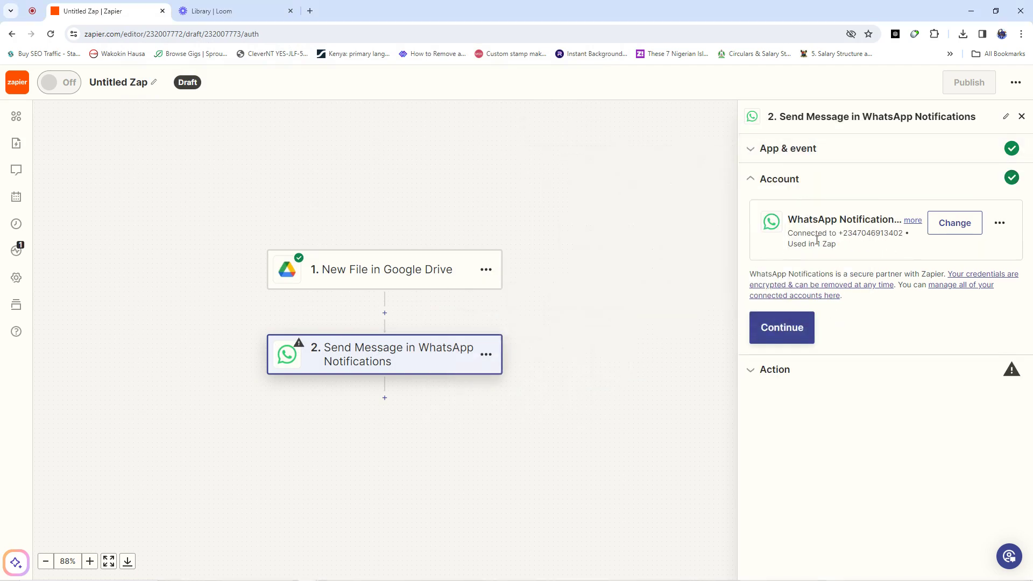
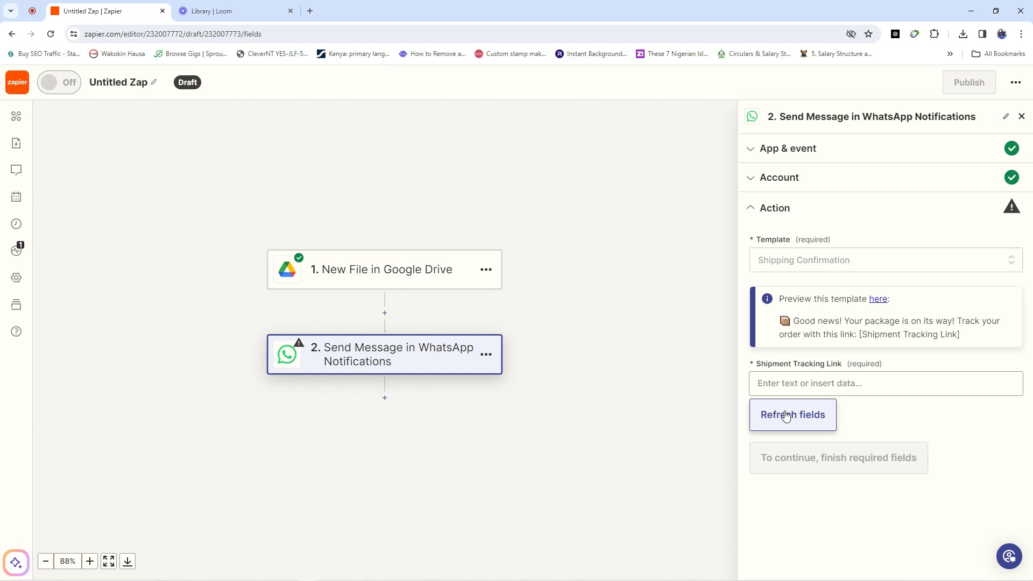
Insert the Drive trigger's Last Modifying User Name and Title into the Shipment Tracking Link, then begin typing 'You have a file'
{"action": "left_click", "coordinate": [785, 383]}
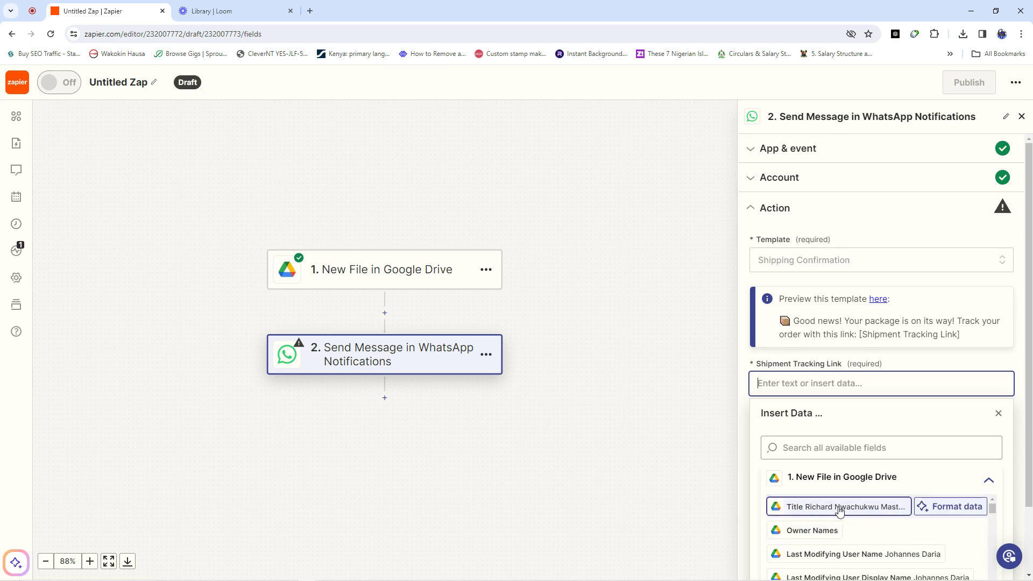
{"action": "scroll", "coordinate": [834, 527], "scroll_direction": "down", "scroll_amount": 2}
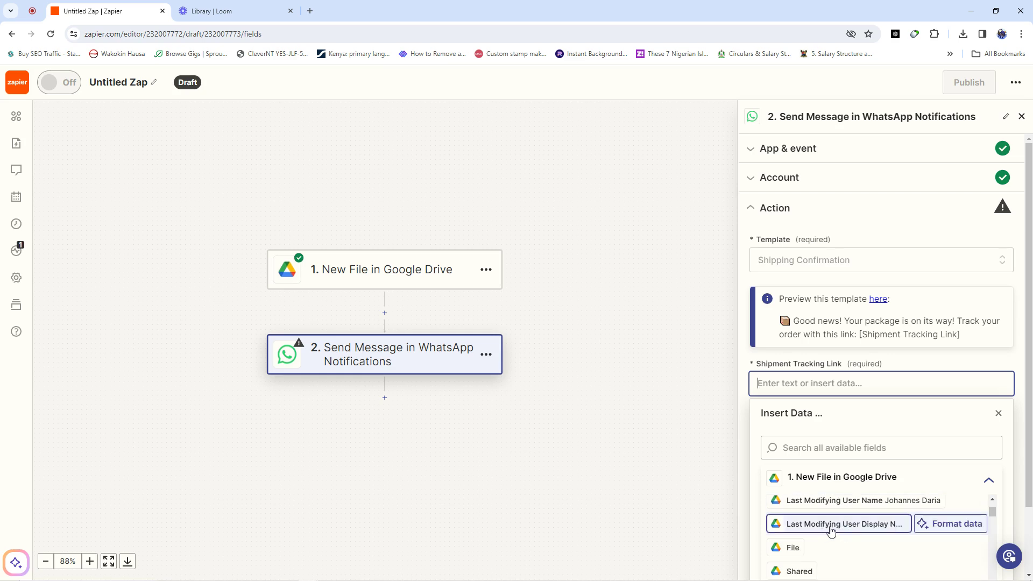
{"action": "scroll", "coordinate": [828, 530], "scroll_direction": "down", "scroll_amount": 5}
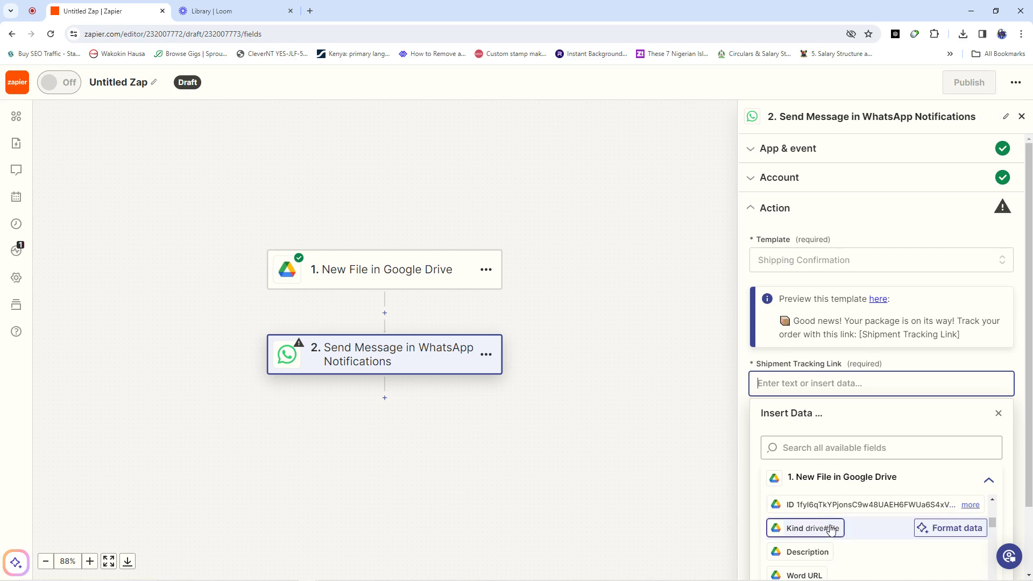
{"action": "scroll", "coordinate": [831, 530], "scroll_direction": "down", "scroll_amount": 4}
{"action": "scroll", "coordinate": [831, 529], "scroll_direction": "down", "scroll_amount": 6}
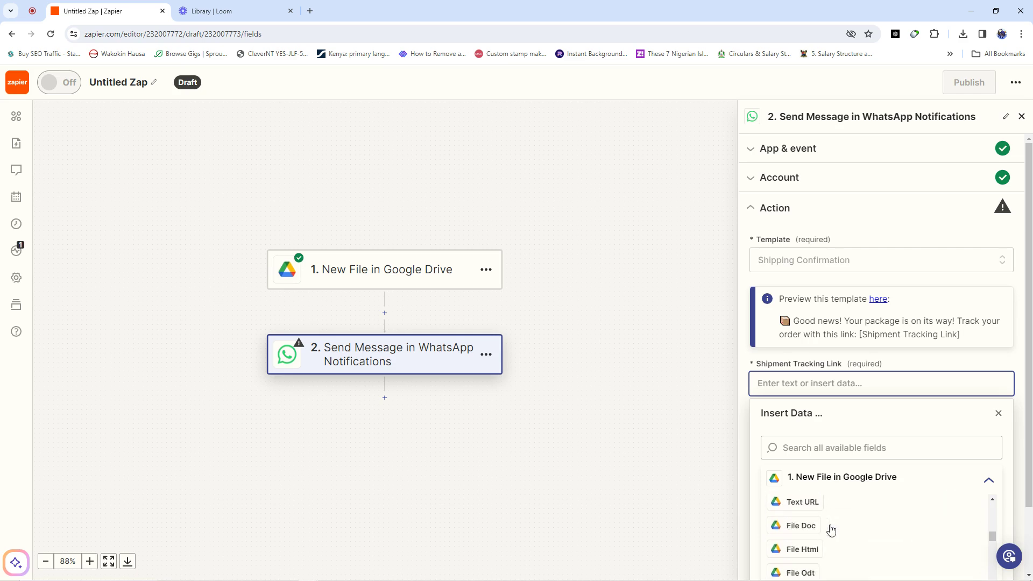
{"action": "scroll", "coordinate": [831, 530], "scroll_direction": "up", "scroll_amount": 10}
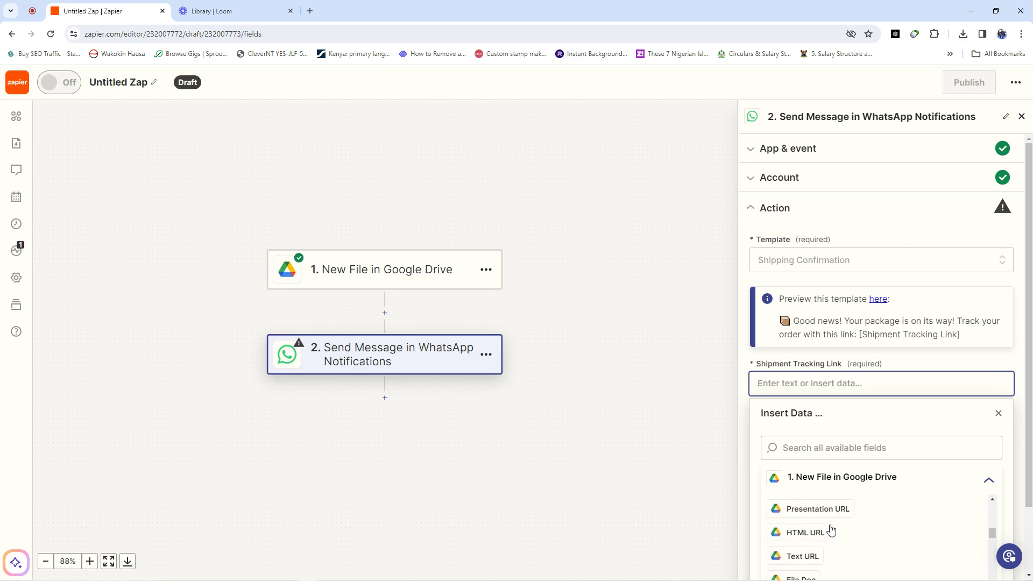
{"action": "scroll", "coordinate": [834, 518], "scroll_direction": "down", "scroll_amount": 2}
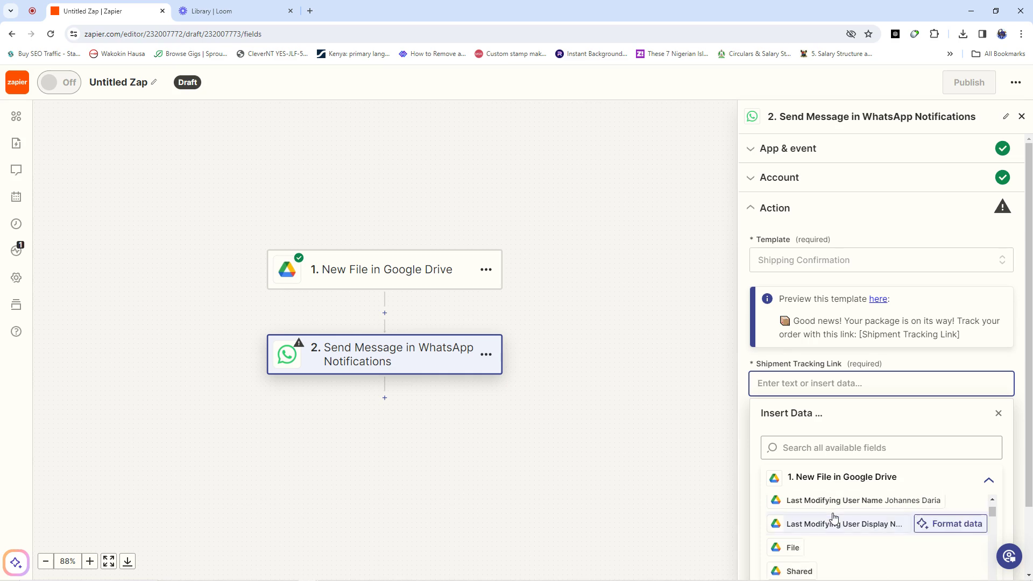
{"action": "left_click", "coordinate": [833, 506]}
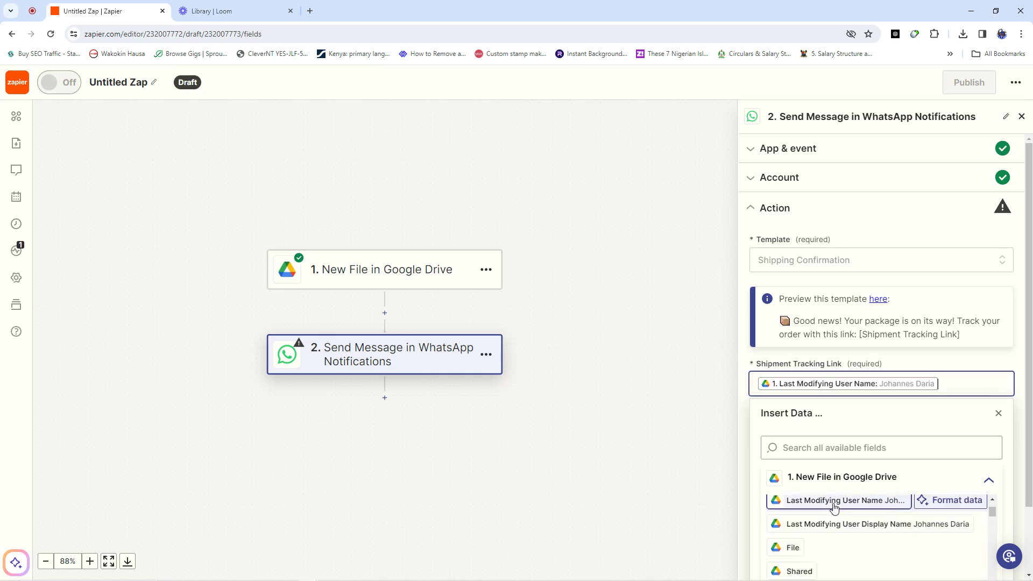
{"action": "scroll", "coordinate": [832, 518], "scroll_direction": "up", "scroll_amount": 1}
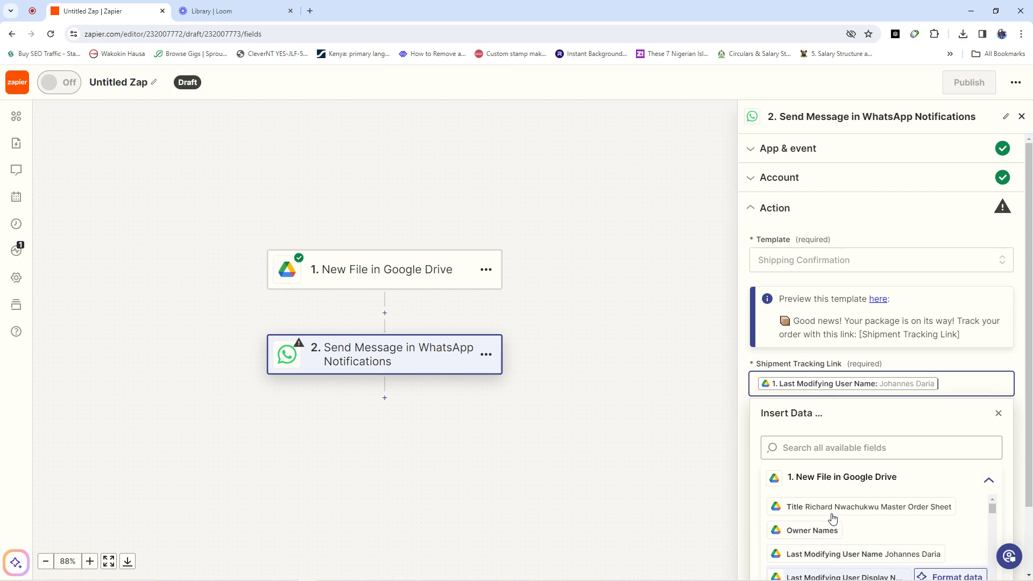
{"action": "left_click", "coordinate": [829, 512]}
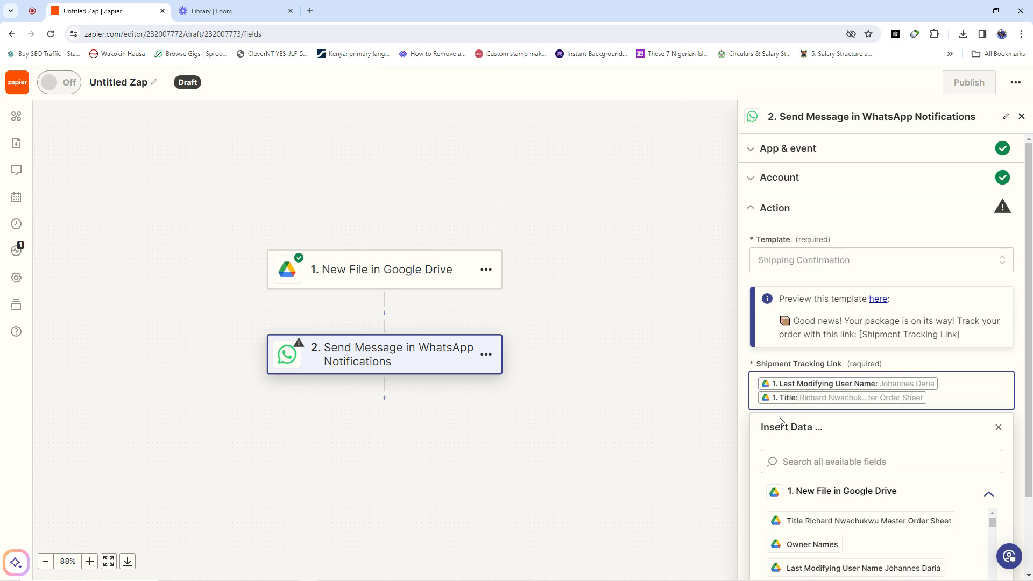
{"action": "type", "text": "You have a "}
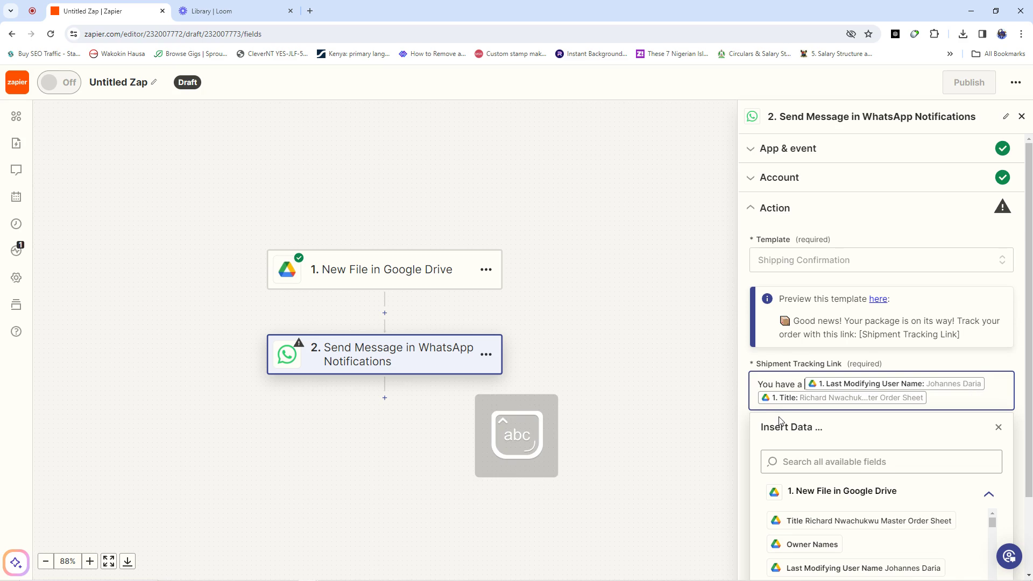
{"action": "type", "text": "file y"}
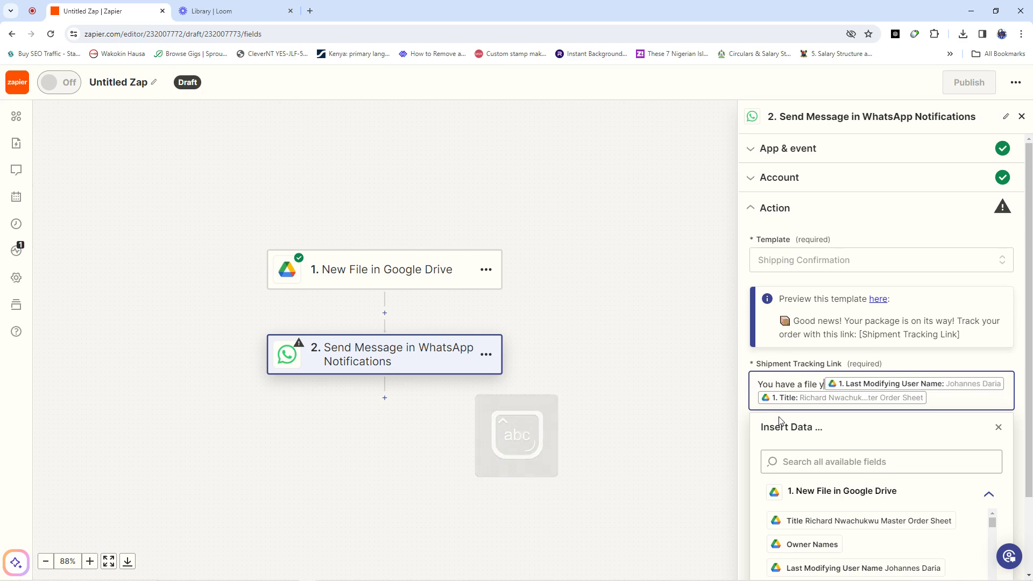
{"action": "key", "text": "BackSpace"}
{"action": "type", "text": "by"}
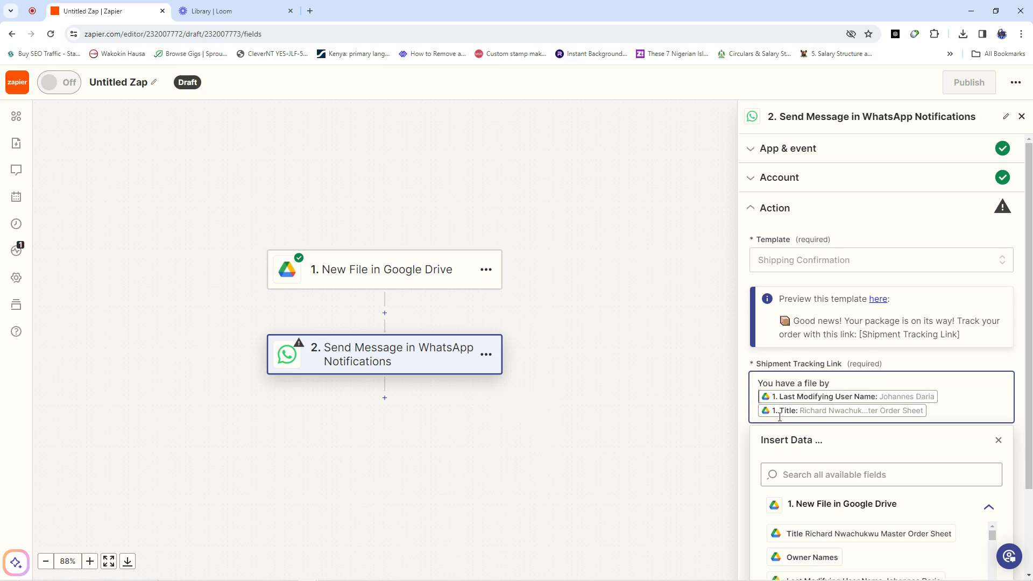
{"action": "left_click", "coordinate": [943, 394]}
{"action": "type", "text": "Check no"}
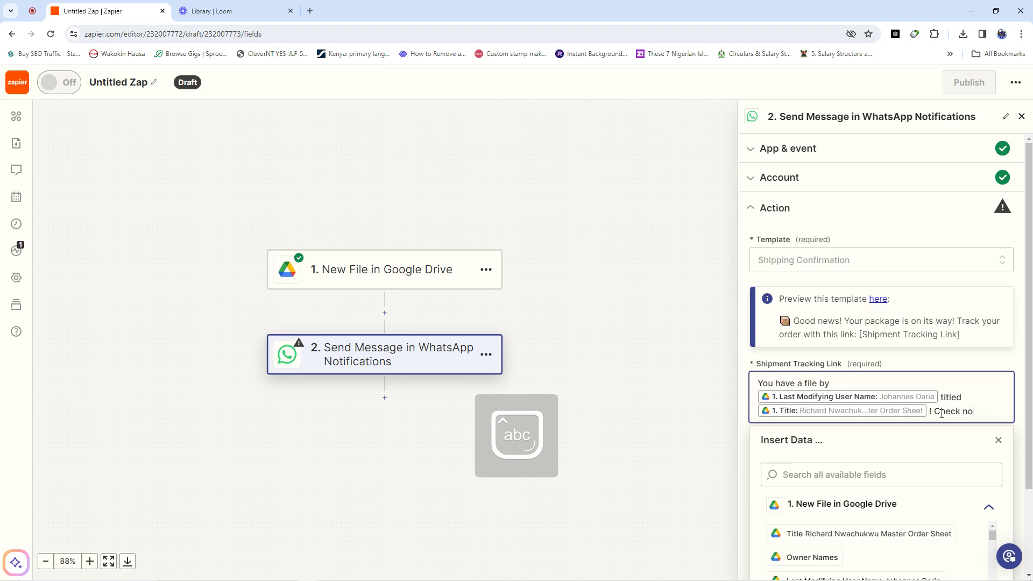
{"action": "type", "text": "w on"}
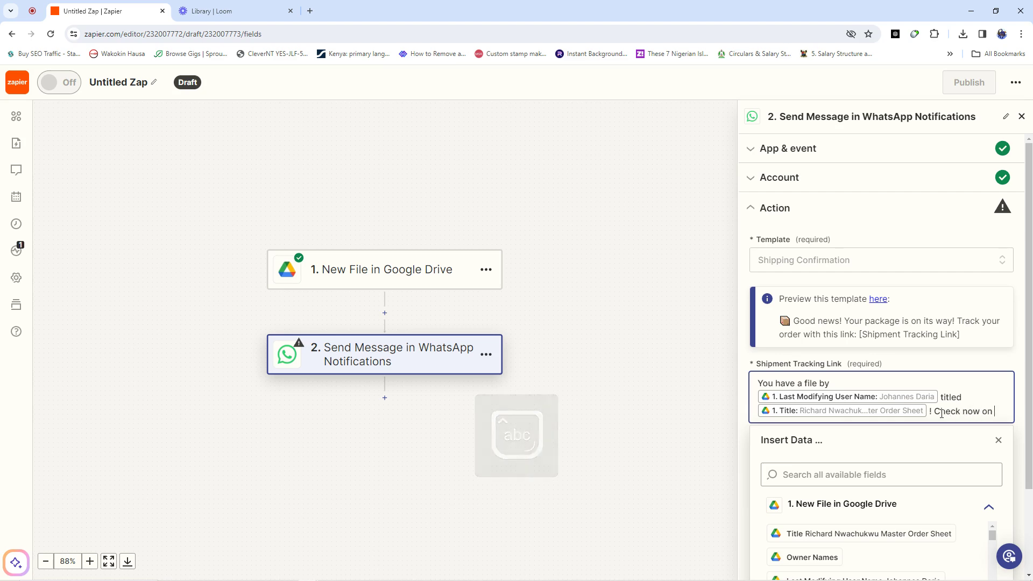
{"action": "type", "text": " https://"}
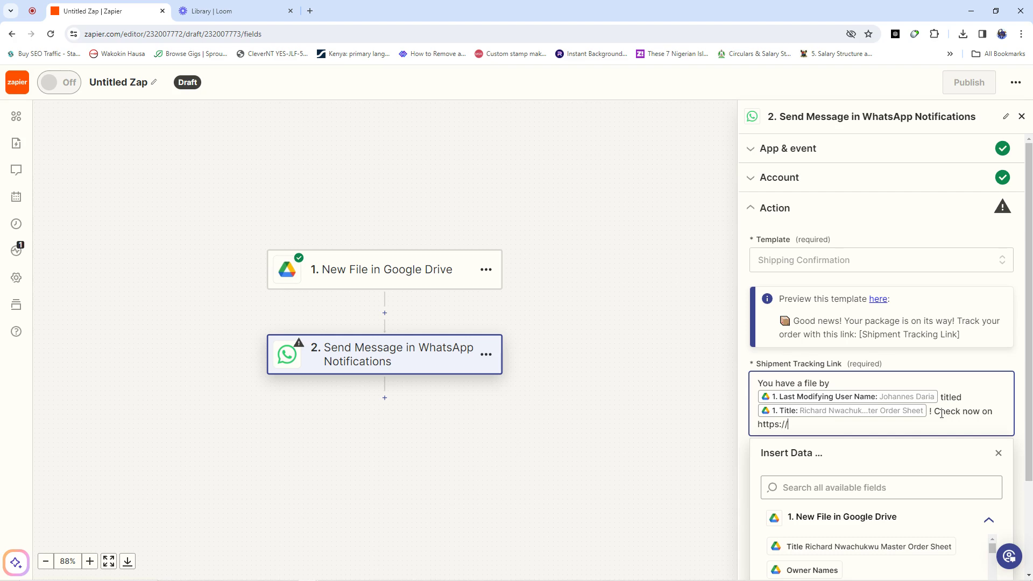
{"action": "type", "text": "googlw.com"}
{"action": "left_click", "coordinate": [815, 426]}
{"action": "key", "text": "BackSpace"}
{"action": "type", "text": "e"}
{"action": "scroll", "coordinate": [909, 403], "scroll_direction": "down", "scroll_amount": 2}
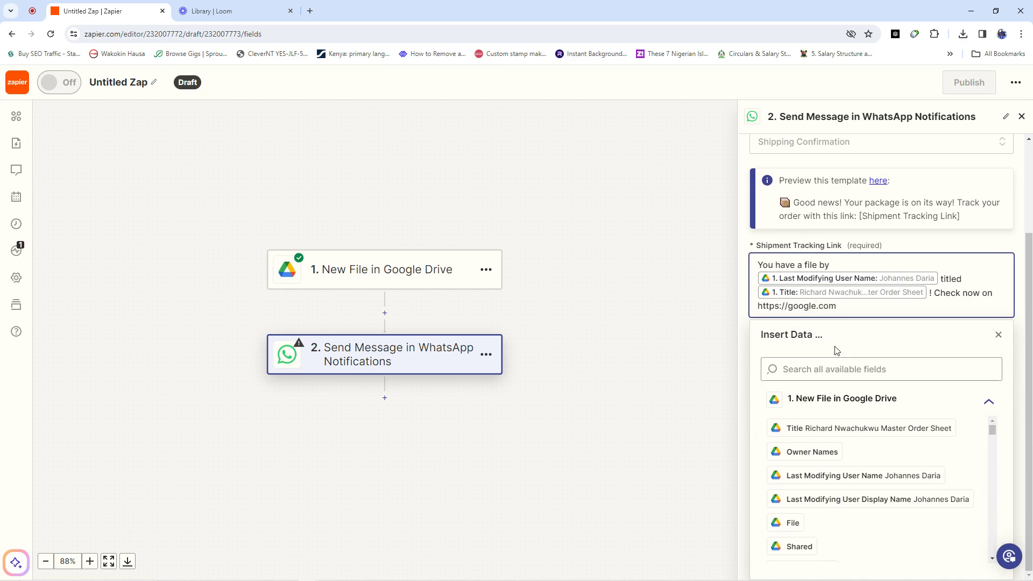
{"action": "left_click", "coordinate": [924, 240]}
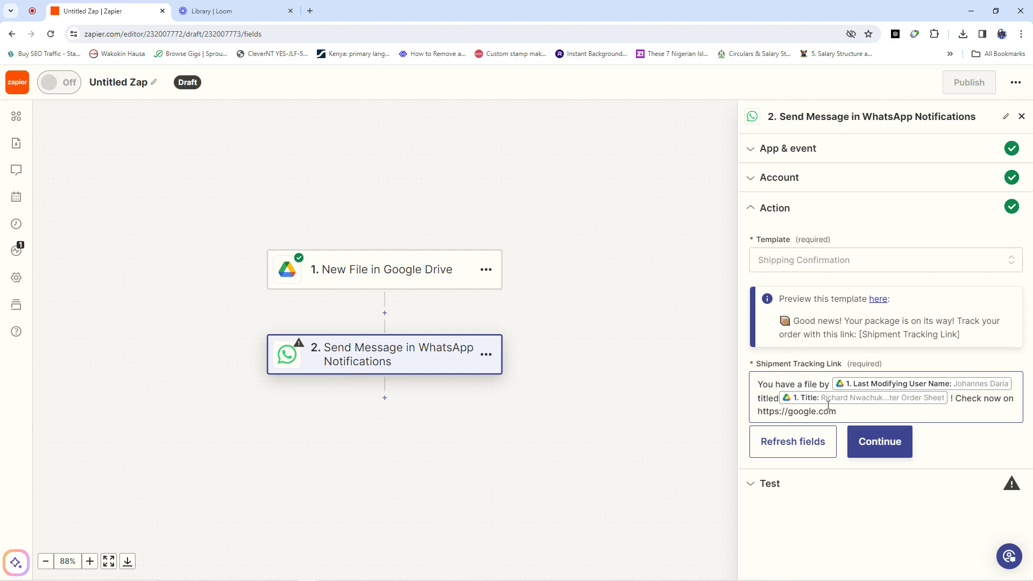
Continue to testing and send a sample WhatsApp message from the step
{"action": "left_click", "coordinate": [880, 447]}
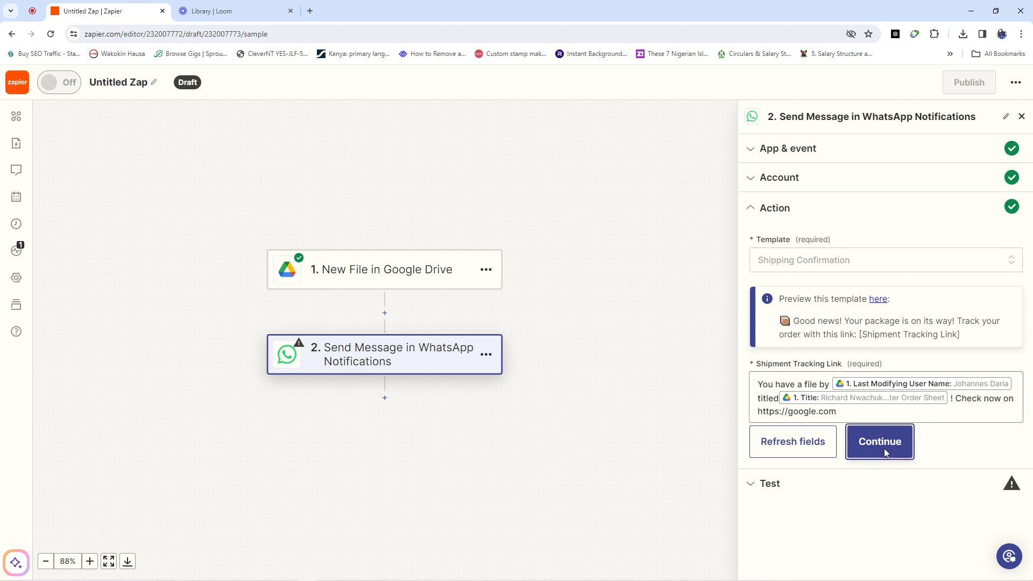
{"action": "scroll", "coordinate": [886, 453], "scroll_direction": "down", "scroll_amount": 1}
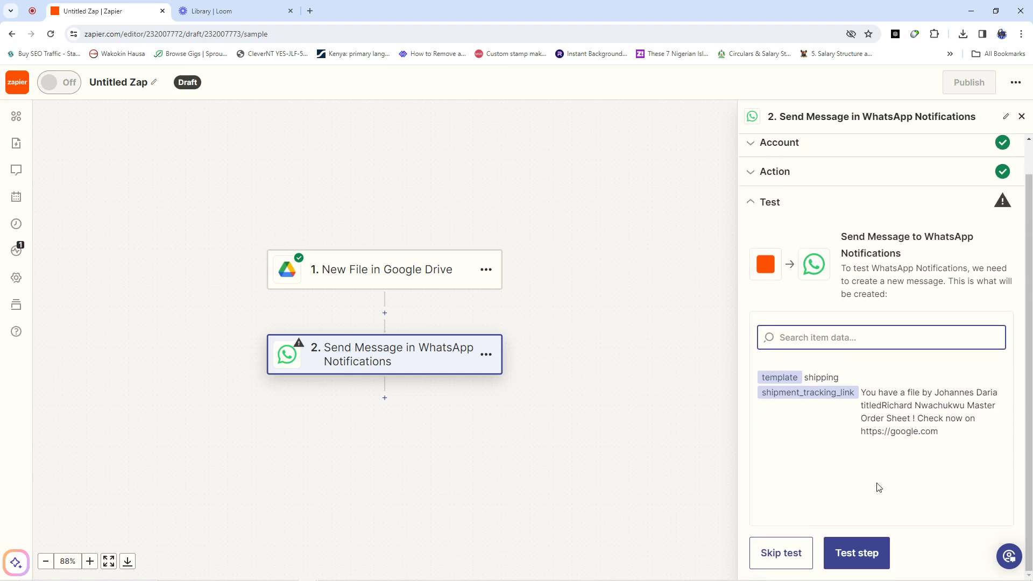
{"action": "left_click", "coordinate": [864, 553]}
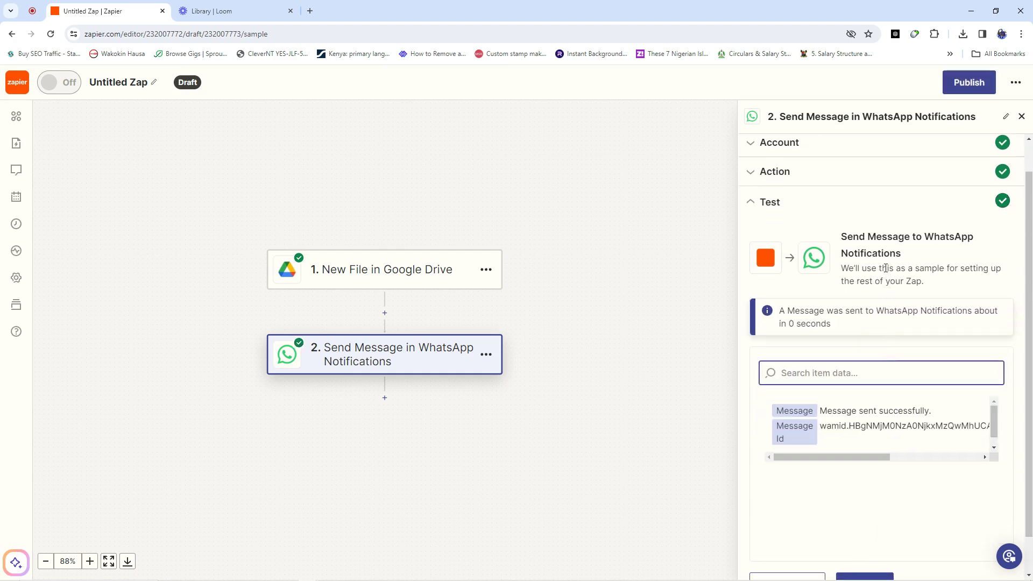
Publish the Zap so it goes live as version v1
{"action": "scroll", "coordinate": [904, 329], "scroll_direction": "down", "scroll_amount": 1}
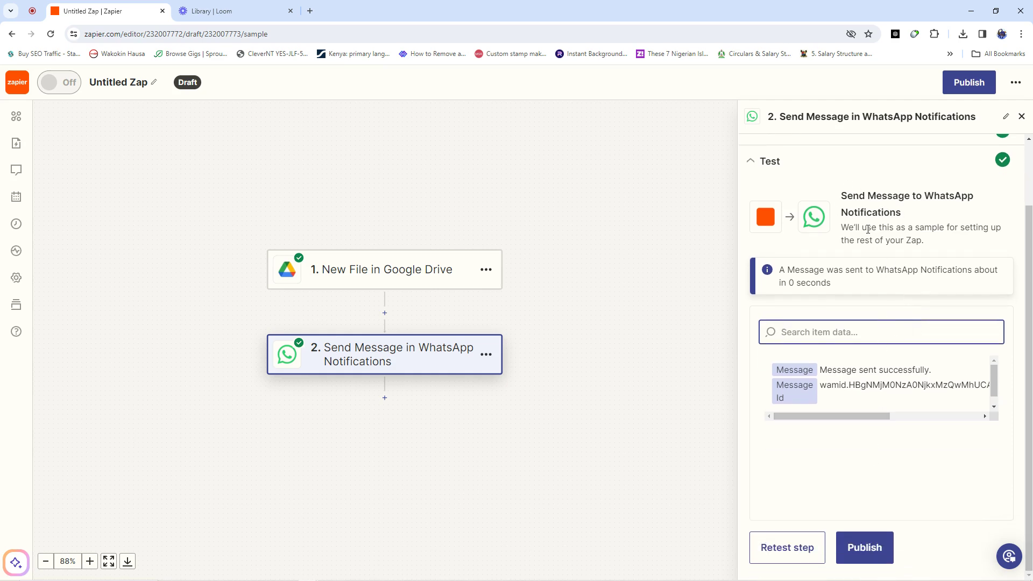
{"action": "scroll", "coordinate": [868, 275], "scroll_direction": "up", "scroll_amount": 2}
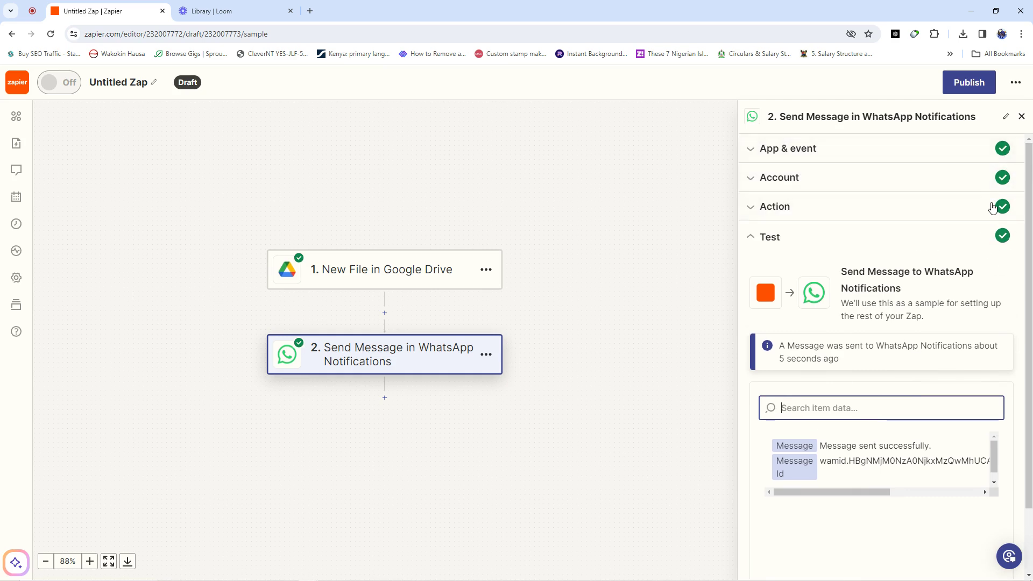
{"action": "scroll", "coordinate": [937, 265], "scroll_direction": "down", "scroll_amount": 1}
{"action": "scroll", "coordinate": [937, 265], "scroll_direction": "down", "scroll_amount": 1}
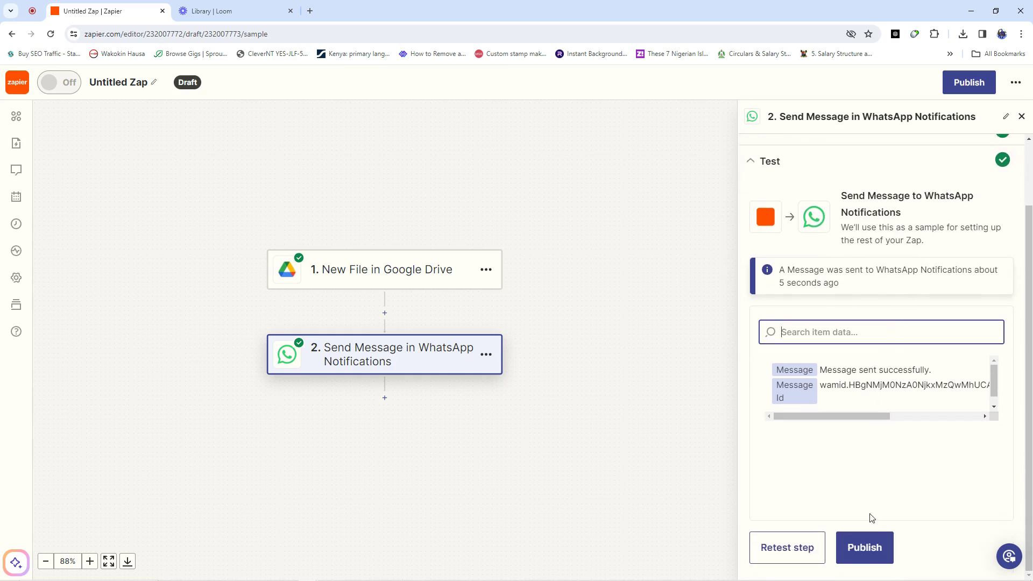
{"action": "left_click", "coordinate": [860, 549]}
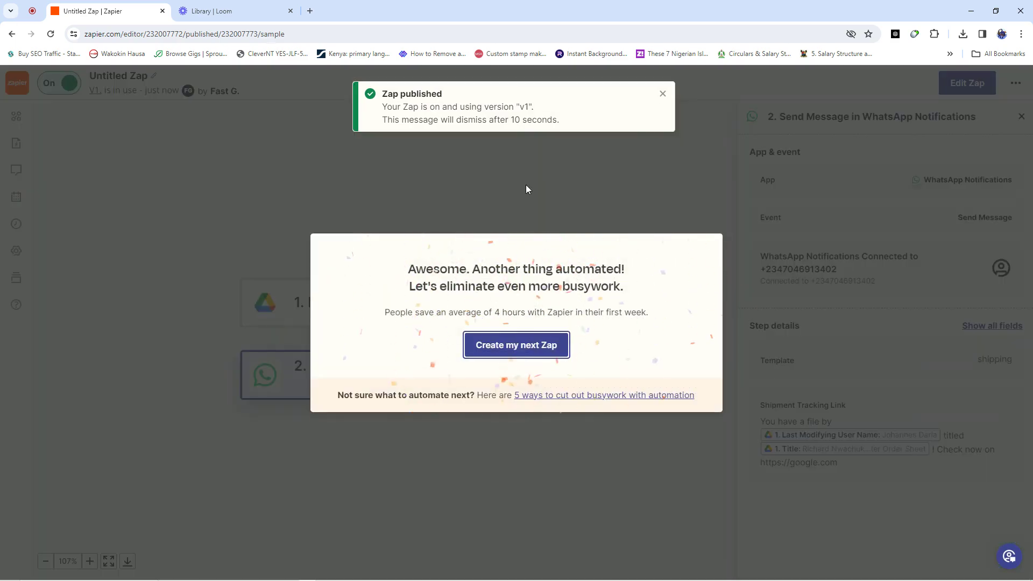
Dismiss the celebration and Zap-published notices and clear the 'Untitled Zap' title
{"action": "left_click", "coordinate": [525, 185]}
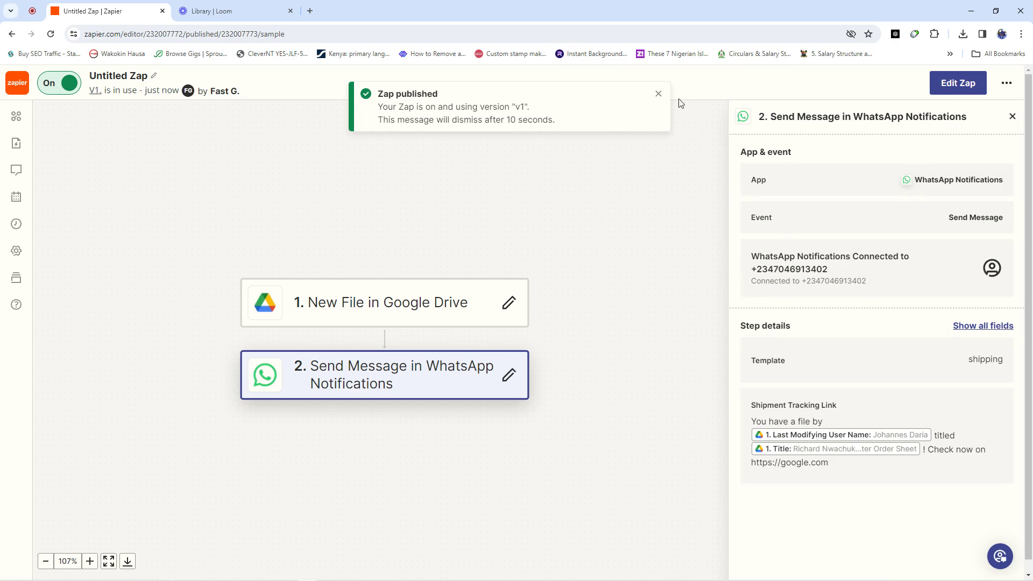
{"action": "left_click", "coordinate": [656, 97]}
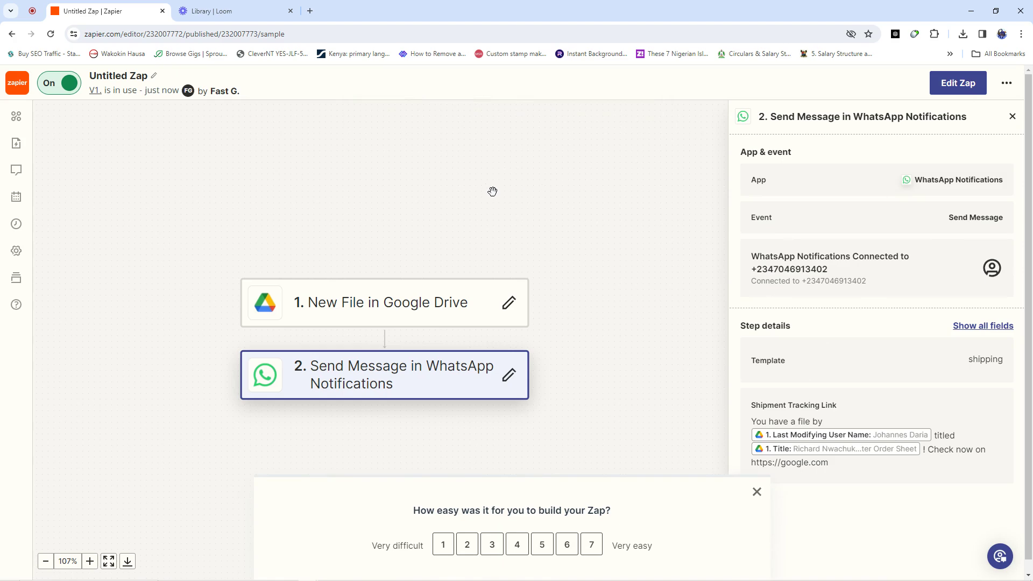
{"action": "left_click", "coordinate": [128, 76]}
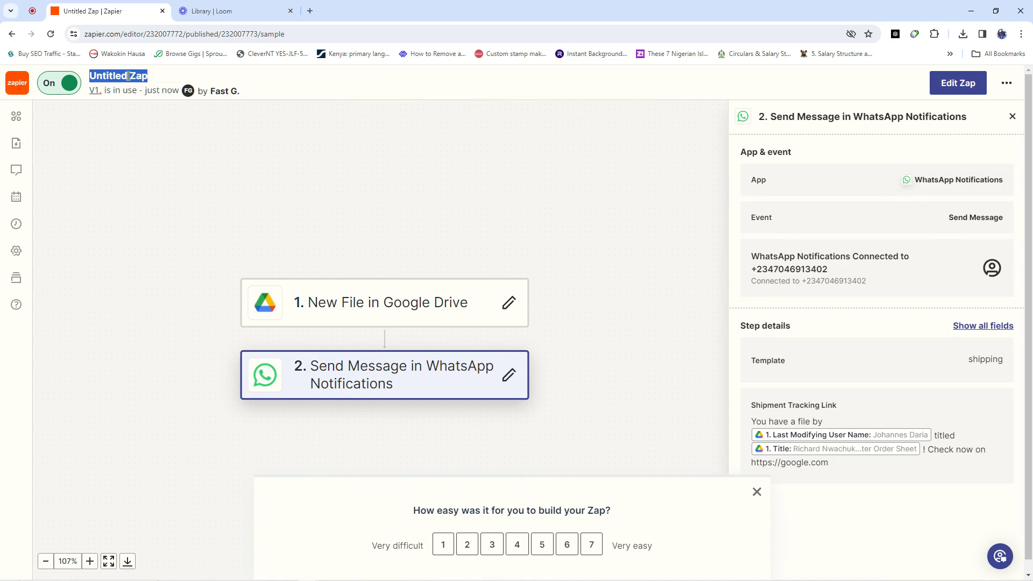
{"action": "key", "text": "BackSpace"}
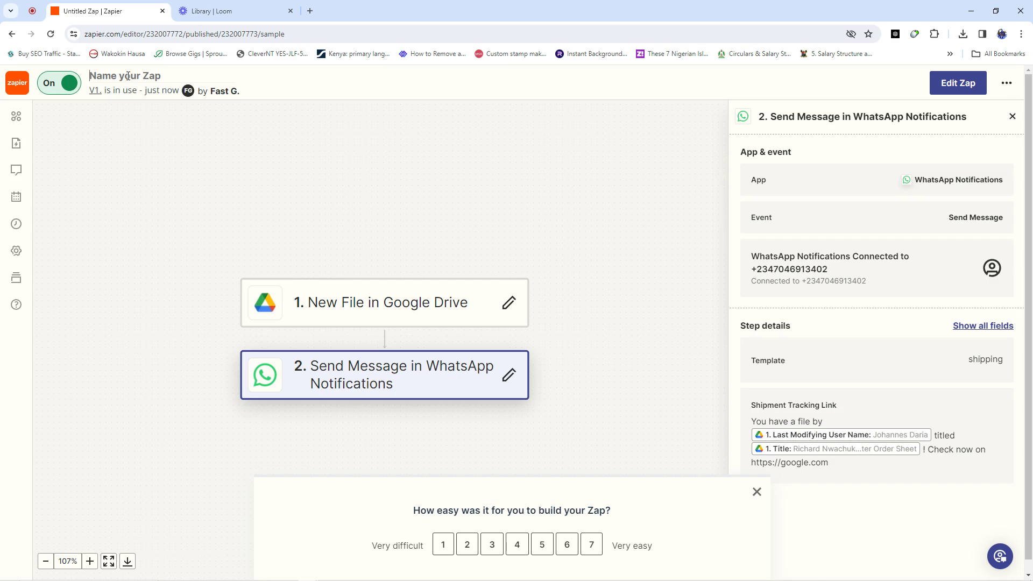
Name the Zap with the person's name followed by 'Zap', confirm it, and return to the Zaps list
{"action": "key", "text": "Caps_Lock"}
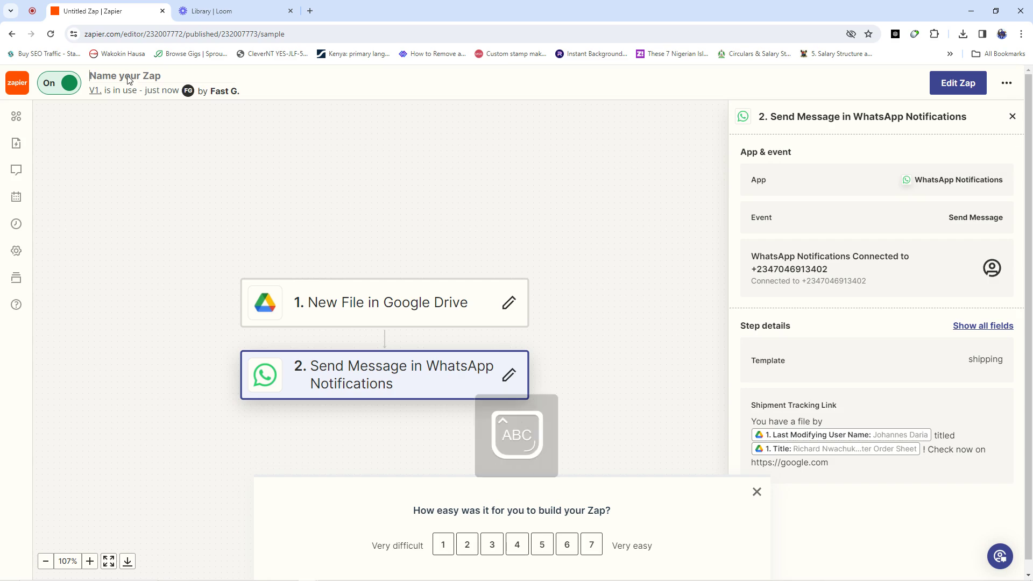
{"action": "type", "text": "Click"}
{"action": "key", "text": "BackSpace"}
{"action": "key", "text": "BackSpace"}
{"action": "key", "text": "BackSpace"}
{"action": "key", "text": "BackSpace"}
{"action": "key", "text": "BackSpace"}
{"action": "type", "text": "Richard"}
{"action": "key", "text": "Caps_Lock"}
{"action": "type", "text": "N"}
{"action": "key", "text": "Caps_Lock"}
{"action": "type", "text": "Zap"}
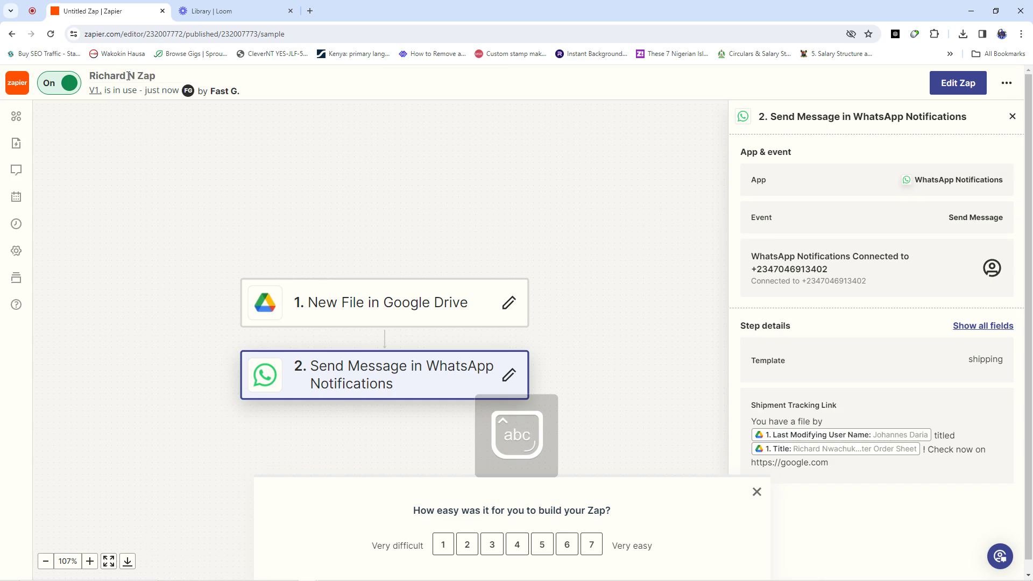
{"action": "key", "text": "Return"}
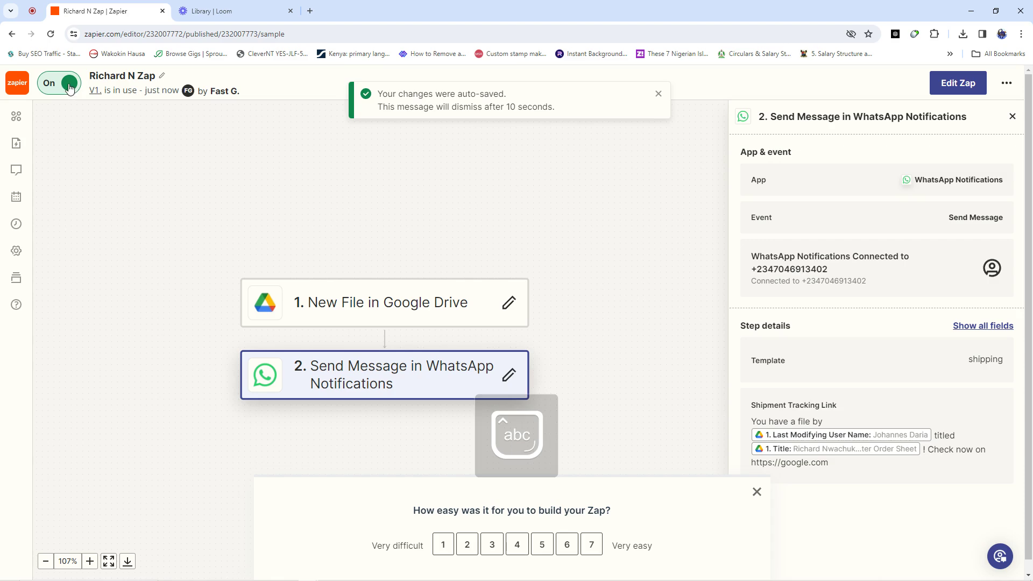
{"action": "left_click", "coordinate": [22, 88]}
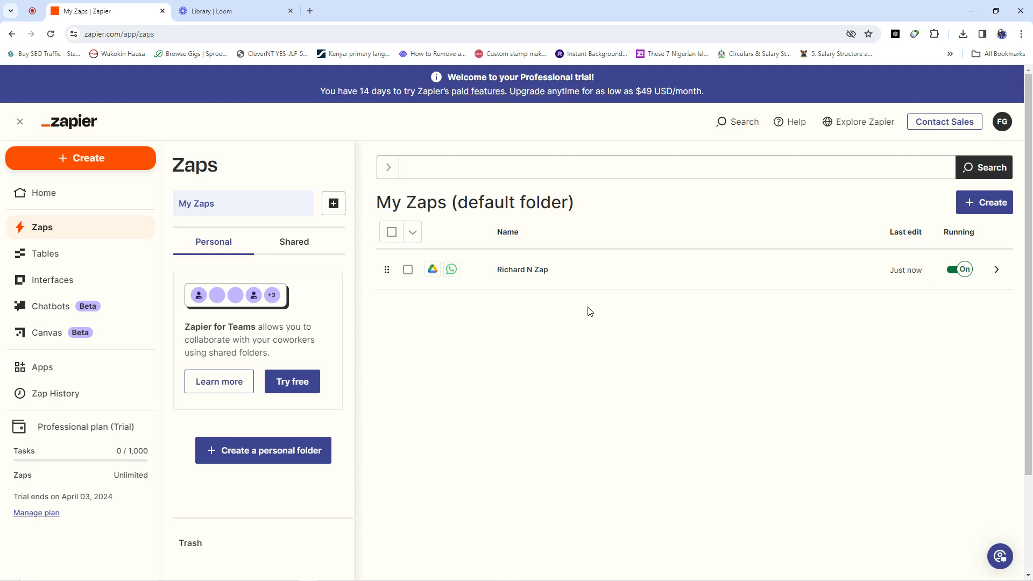
Check the renamed Zap is running in My Zaps, then switch to the 'Library | Loom' tab
{"action": "scroll", "coordinate": [606, 307], "scroll_direction": "down", "scroll_amount": 3}
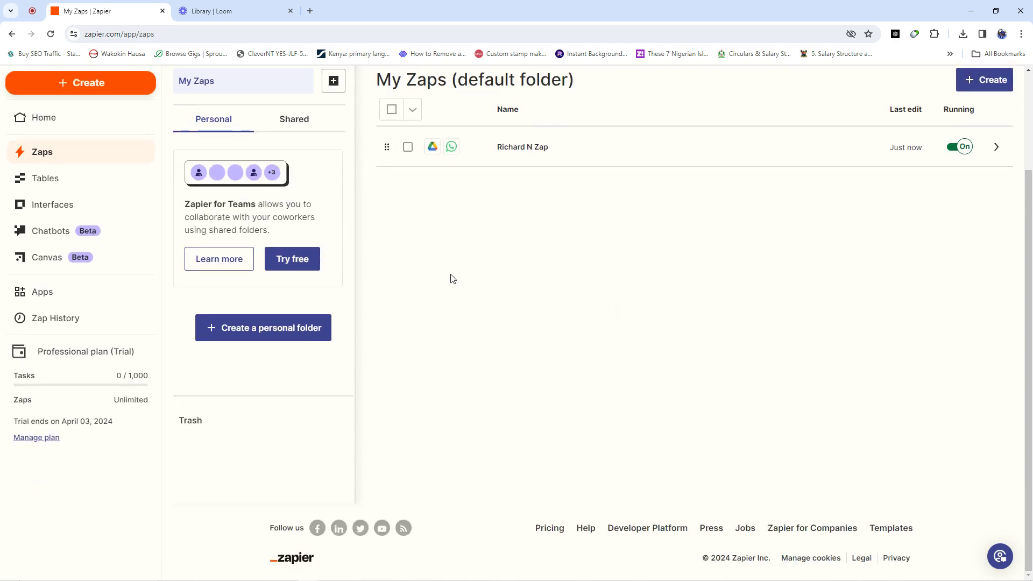
{"action": "scroll", "coordinate": [487, 277], "scroll_direction": "up", "scroll_amount": 4}
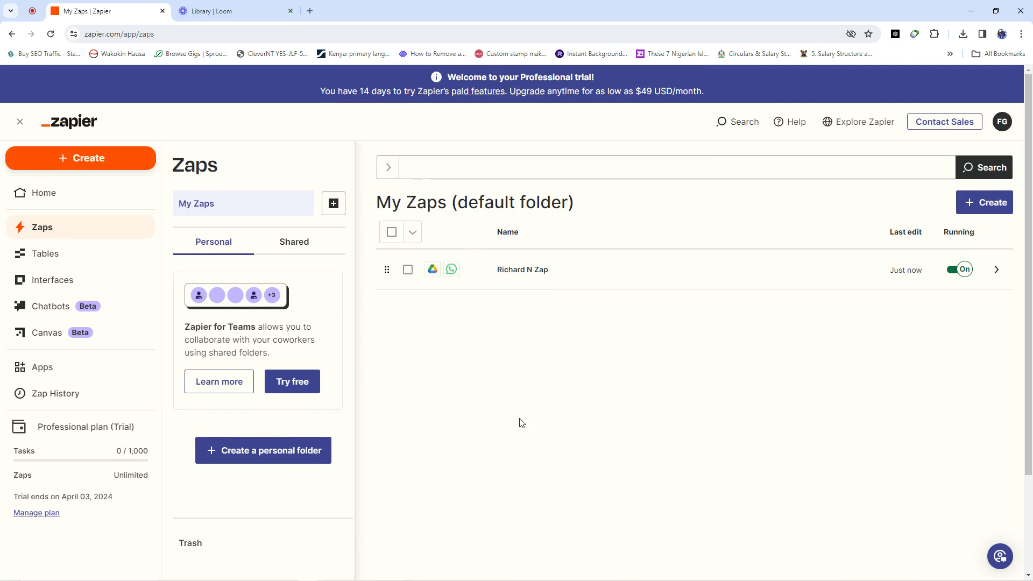
{"action": "mouse_move", "coordinate": [346, 546]}
{"action": "left_click", "coordinate": [280, 12]}
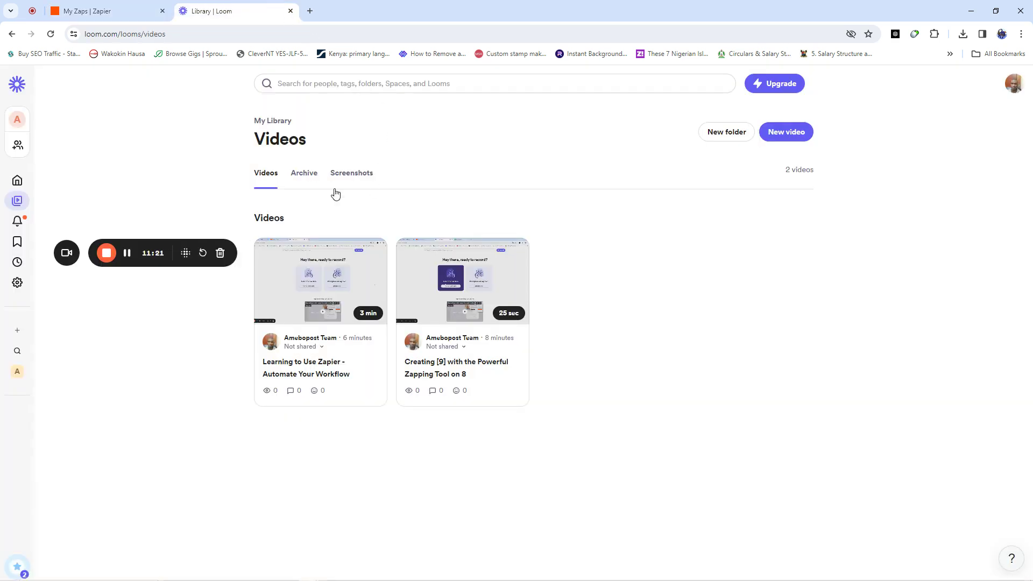